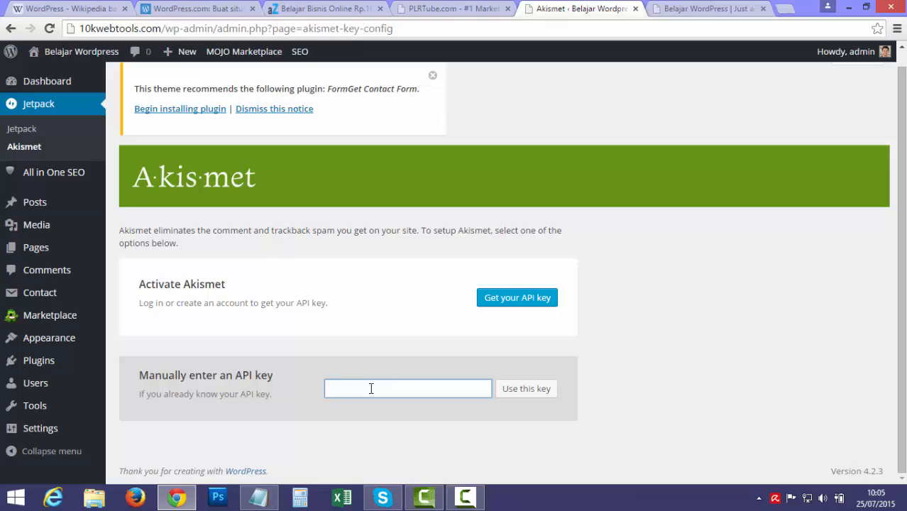
Go from the Akismet API key page to the WordPress.com sign-up form for Akismet.
{"action": "left_click", "coordinate": [495, 301]}
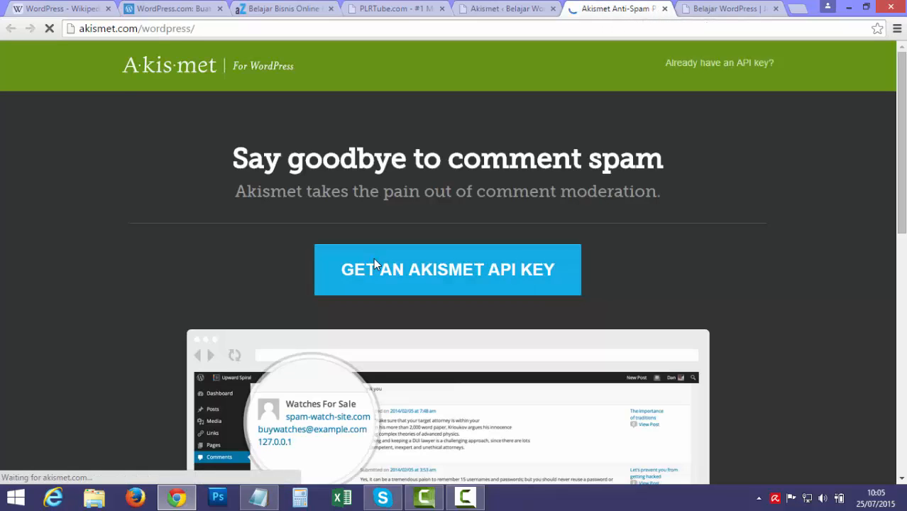
{"action": "scroll", "coordinate": [731, 338], "scroll_direction": "down", "scroll_amount": 5}
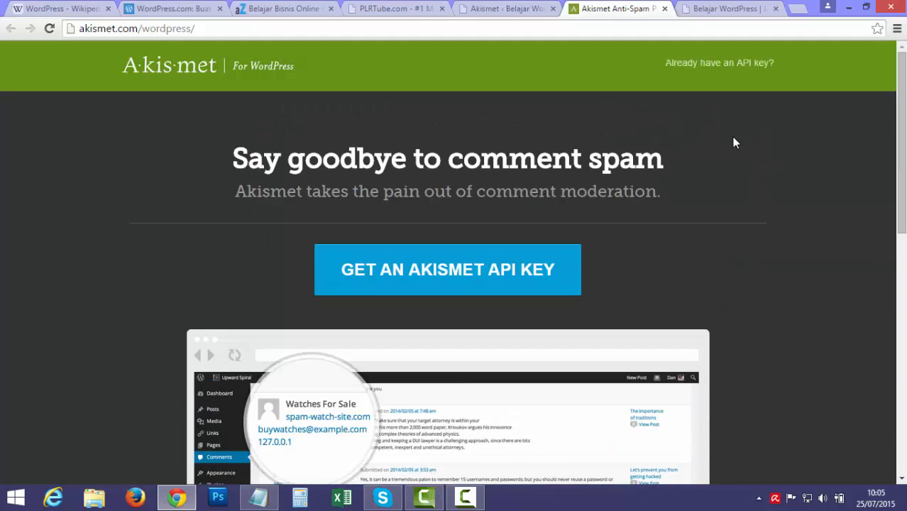
{"action": "left_click", "coordinate": [706, 64]}
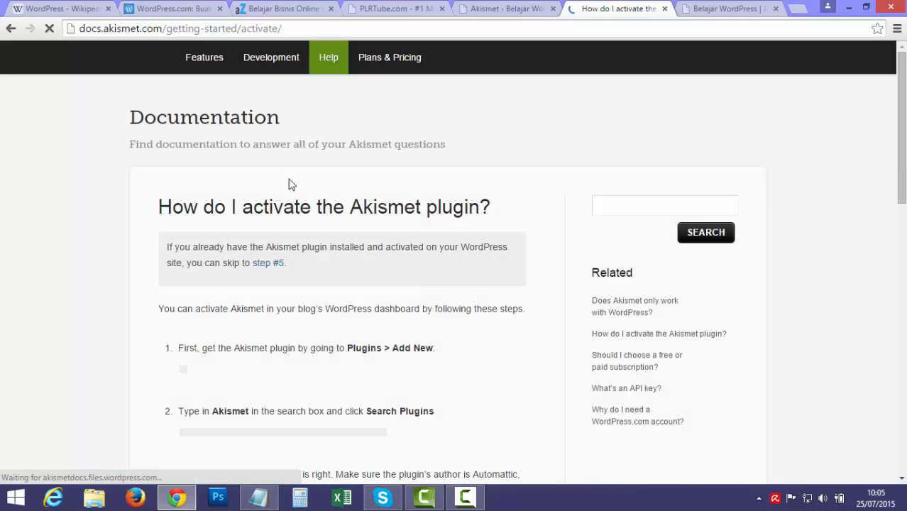
{"action": "key", "text": "alt+Left"}
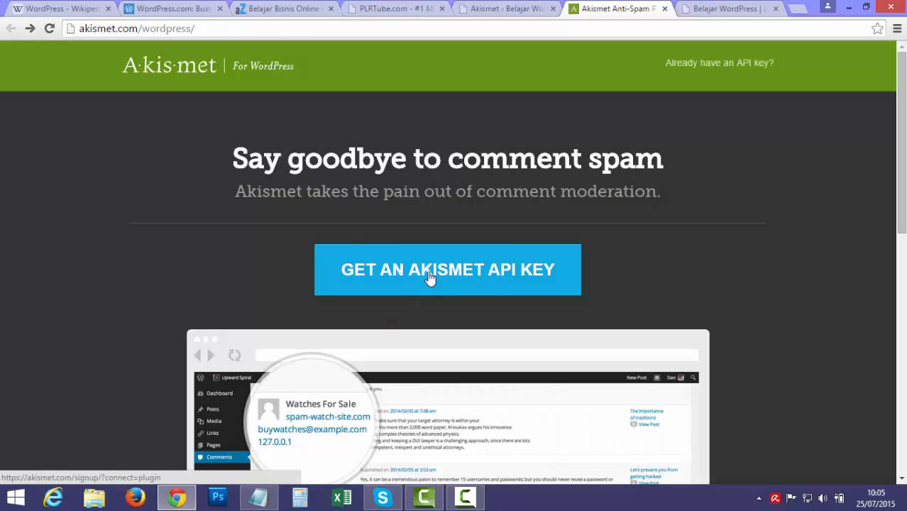
{"action": "left_click", "coordinate": [430, 268]}
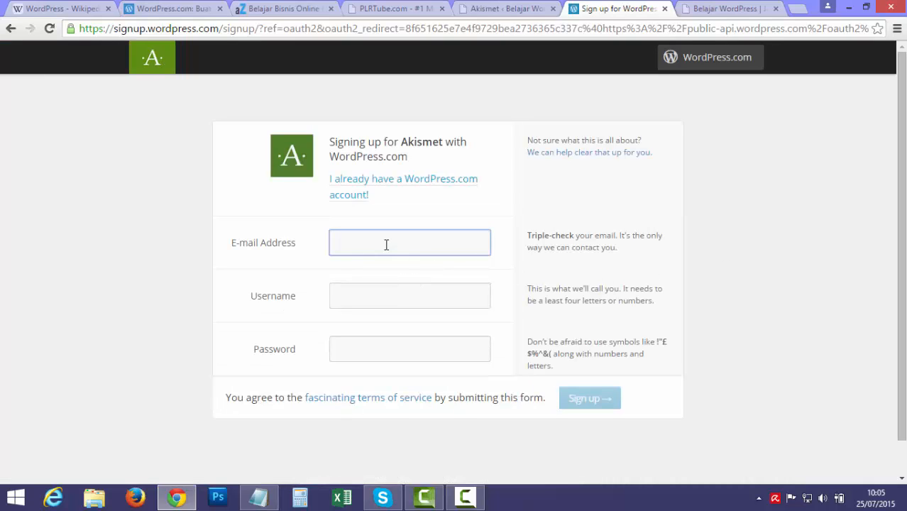
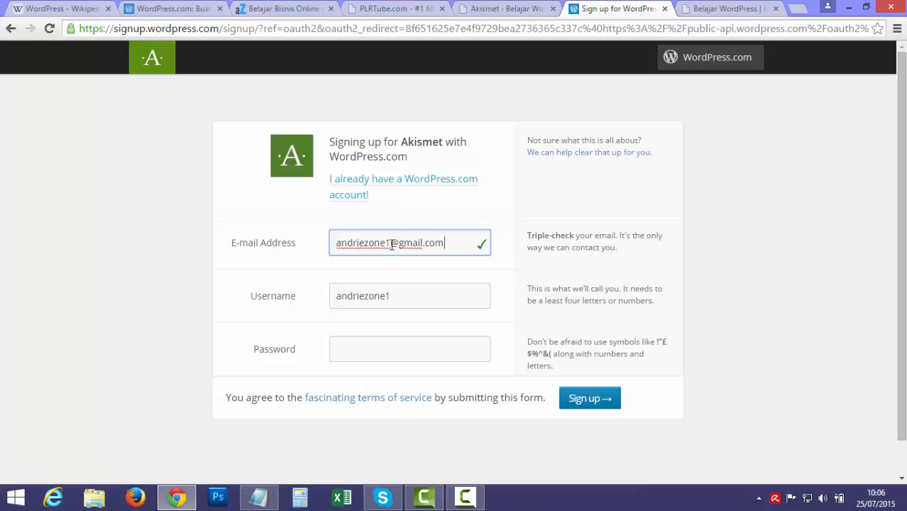
Fill in the sign-up e-mail address, username and password, then submit the new account.
{"action": "left_click", "coordinate": [375, 356]}
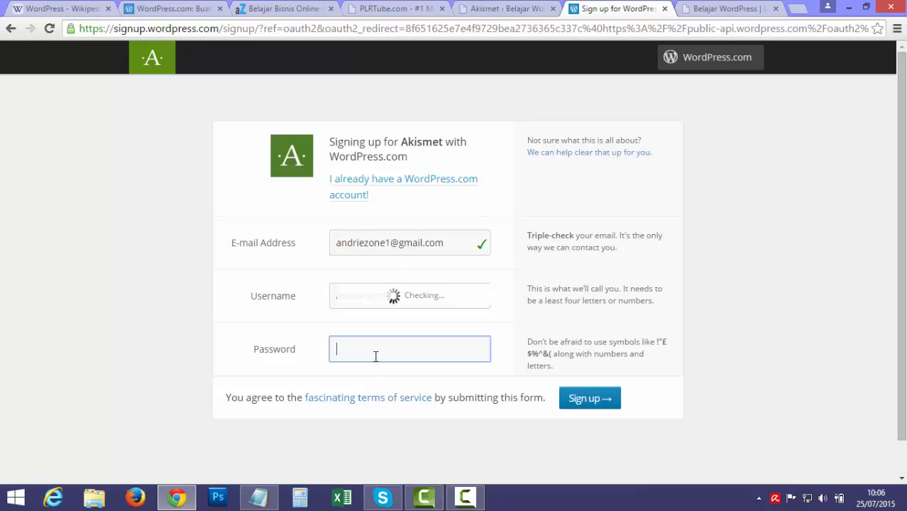
{"action": "type", "text": "•••"}
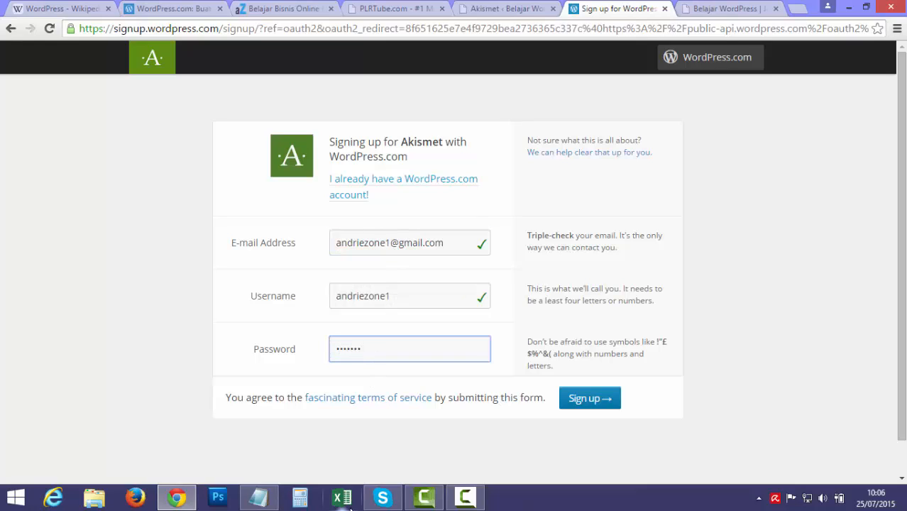
{"action": "left_click", "coordinate": [499, 304]}
{"action": "double_click", "coordinate": [391, 295]}
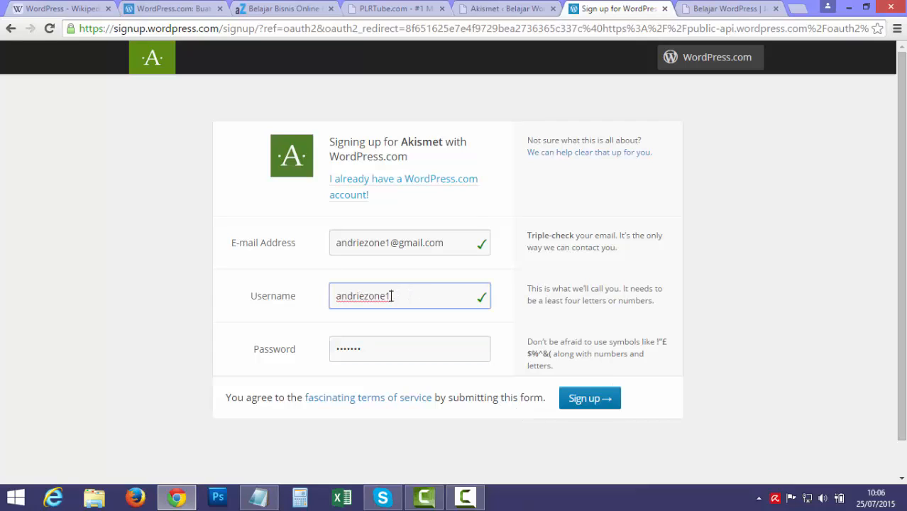
{"action": "left_click", "coordinate": [587, 398]}
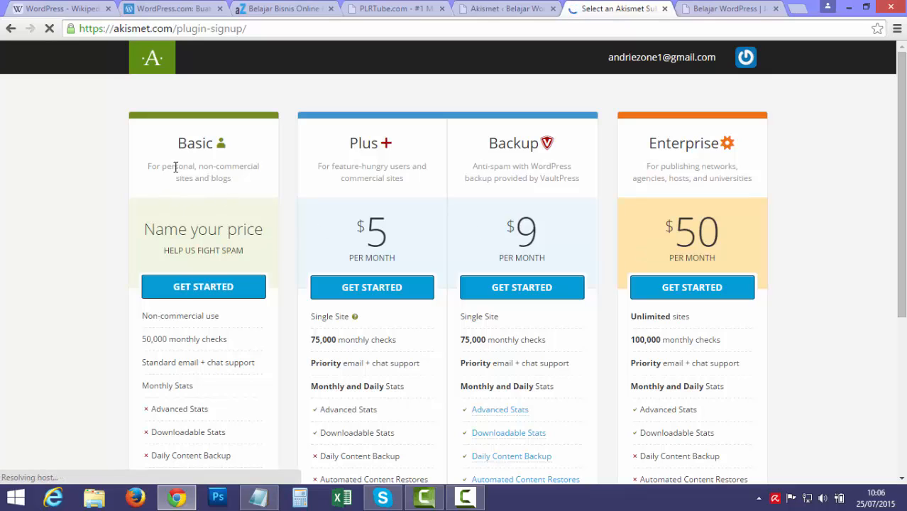
Choose the Basic plan at $0.00/yr, enter first and last name, and complete signup.
{"action": "left_click", "coordinate": [180, 287]}
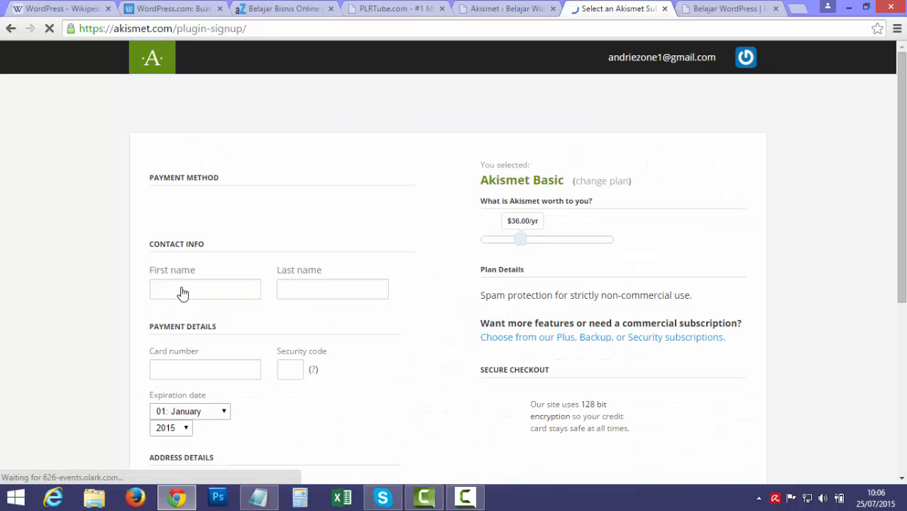
{"action": "scroll", "coordinate": [107, 266], "scroll_direction": "down", "scroll_amount": 1}
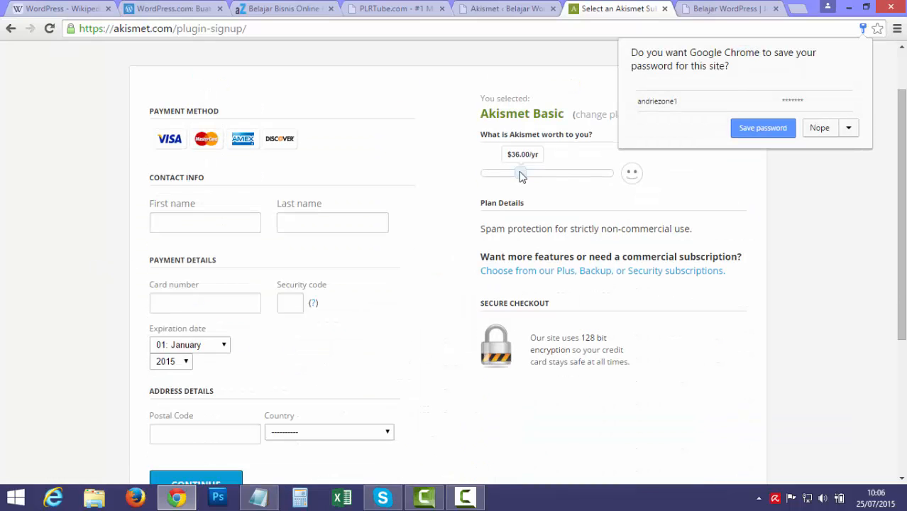
{"action": "left_click_drag", "start_coordinate": [518, 176], "coordinate": [465, 172]}
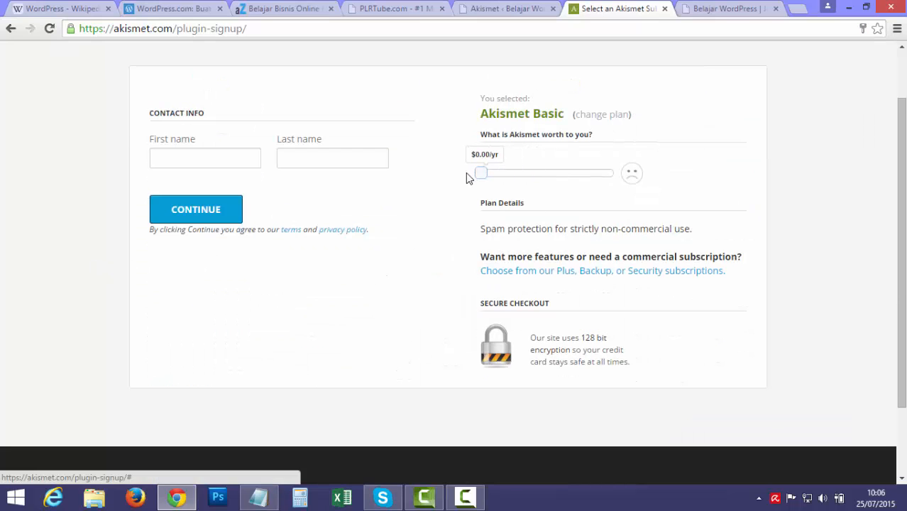
{"action": "left_click", "coordinate": [230, 160]}
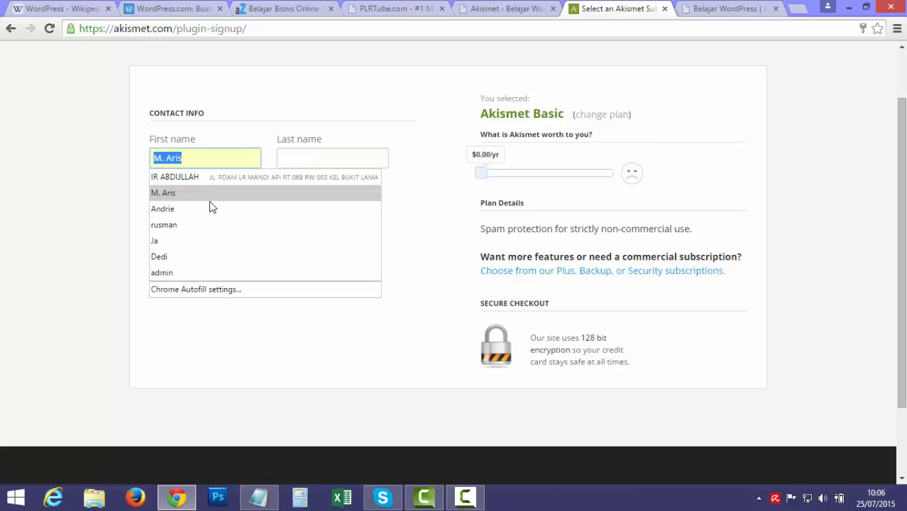
{"action": "left_click", "coordinate": [201, 209]}
{"action": "left_click", "coordinate": [310, 158]}
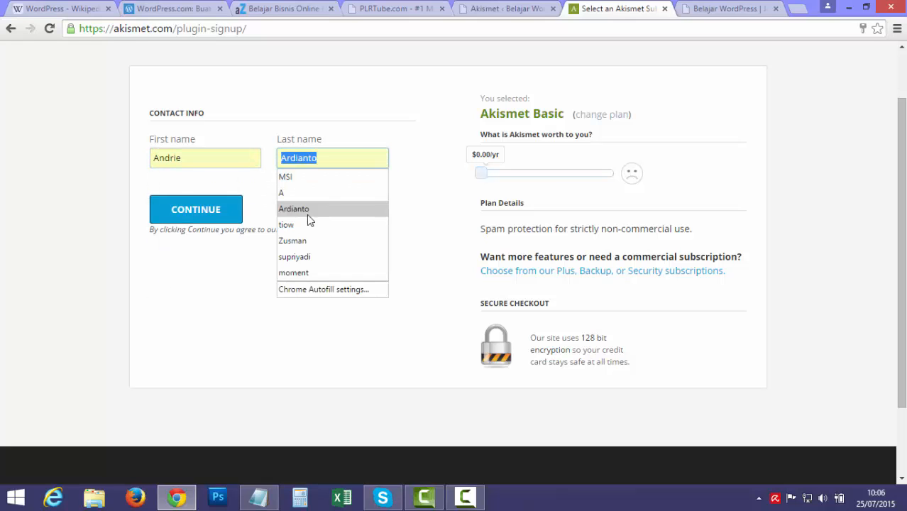
{"action": "type", "text": "A"}
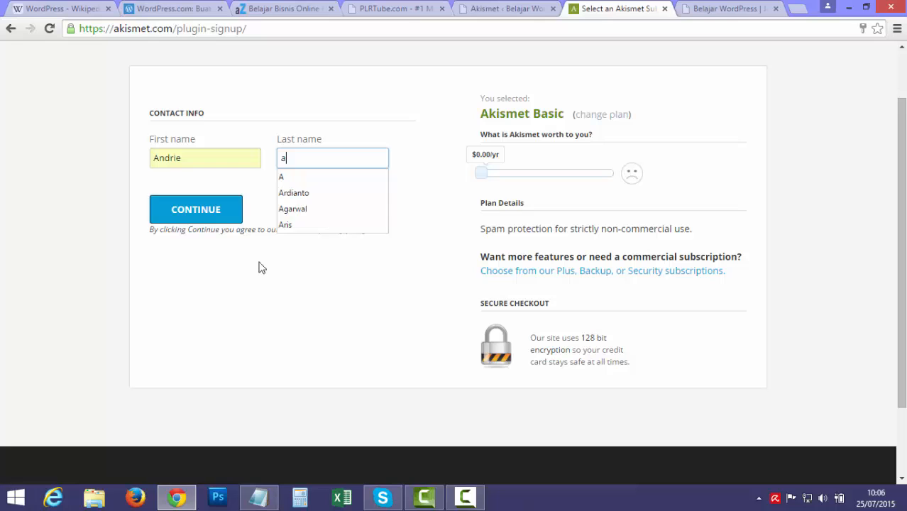
{"action": "key", "text": "BackSpace"}
{"action": "key", "text": "BackSpace"}
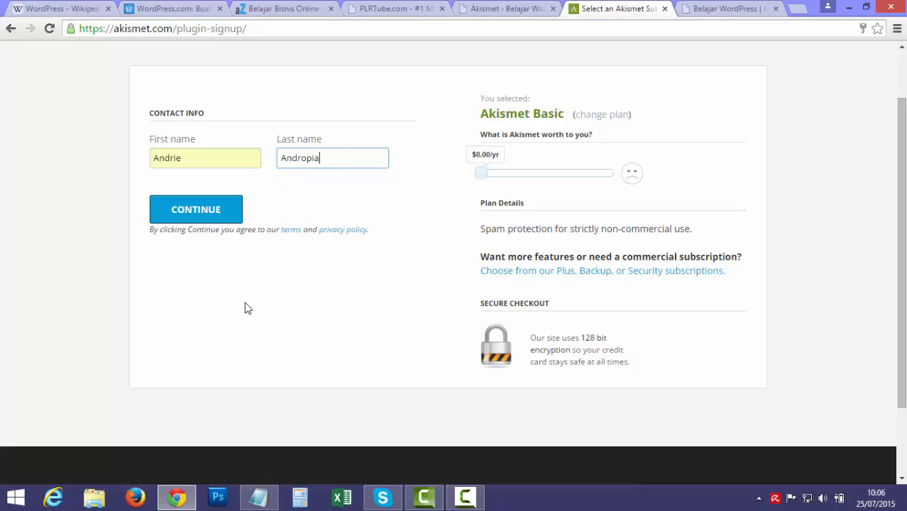
{"action": "left_click", "coordinate": [197, 213]}
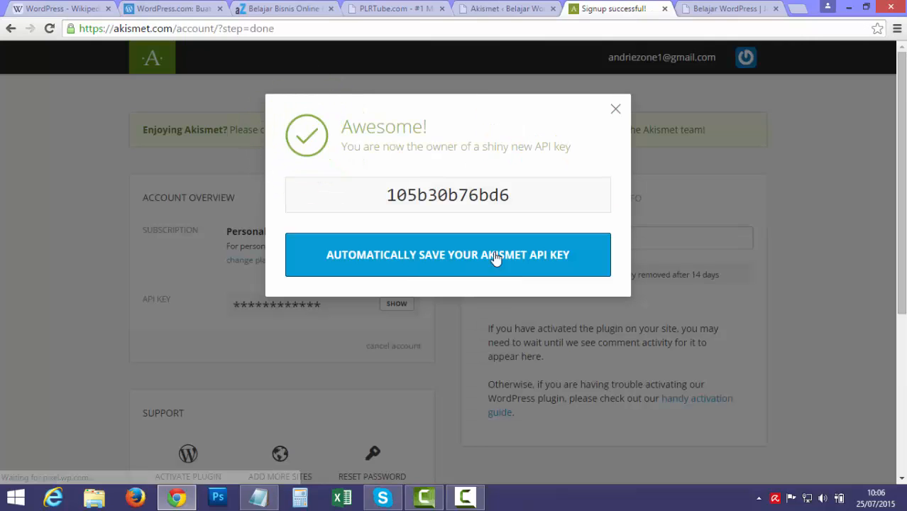
Copy the new Akismet API key and go back to the WordPress Akismet page.
{"action": "double_click", "coordinate": [452, 195]}
{"action": "right_click", "coordinate": [466, 193]}
{"action": "left_click", "coordinate": [486, 204]}
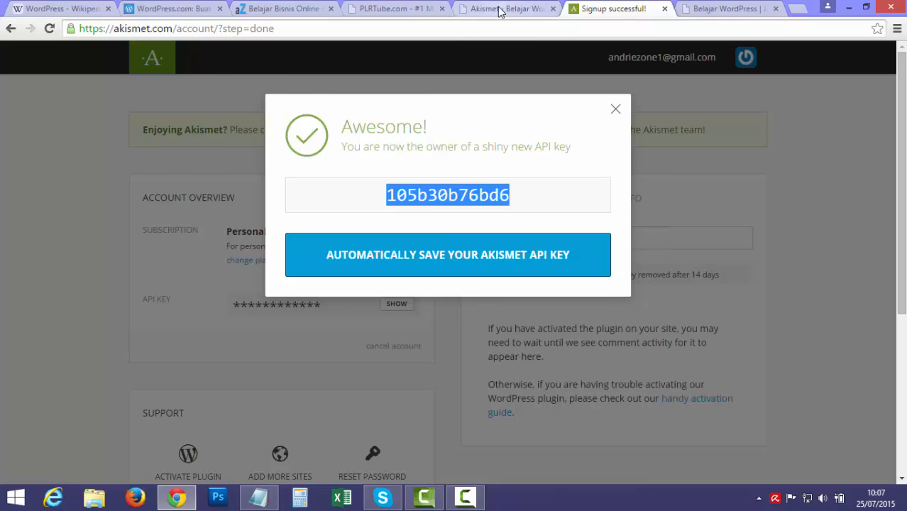
{"action": "left_click", "coordinate": [500, 10]}
{"action": "left_click", "coordinate": [343, 393]}
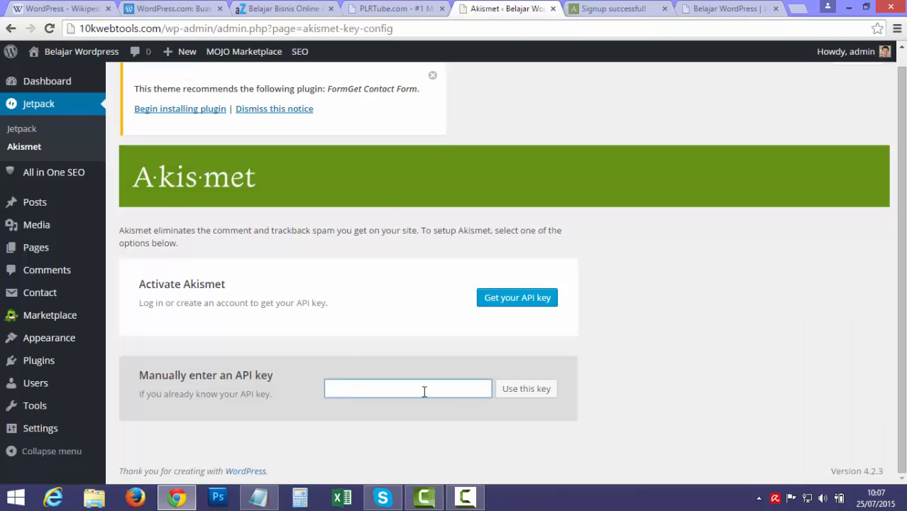
Paste the API key into the manual key field, activate Akismet, and save its settings.
{"action": "right_click", "coordinate": [423, 392]}
{"action": "left_click", "coordinate": [467, 265]}
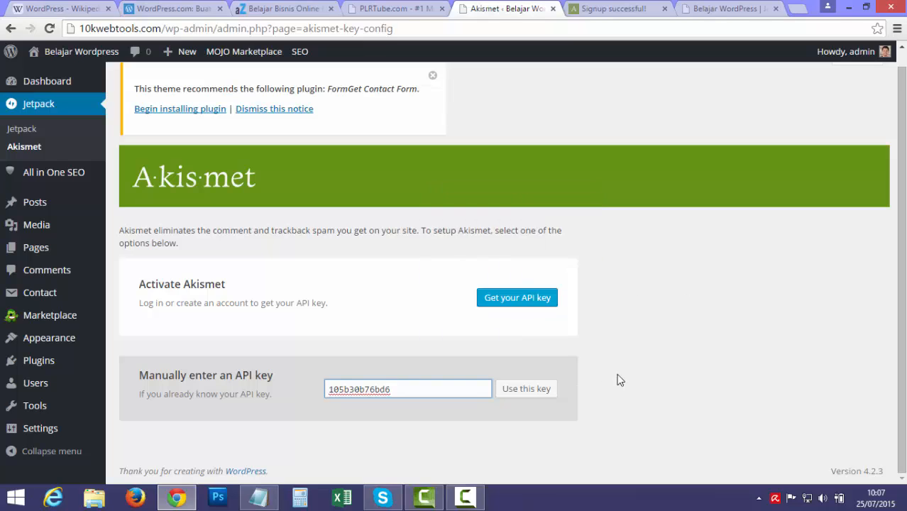
{"action": "left_click", "coordinate": [529, 389]}
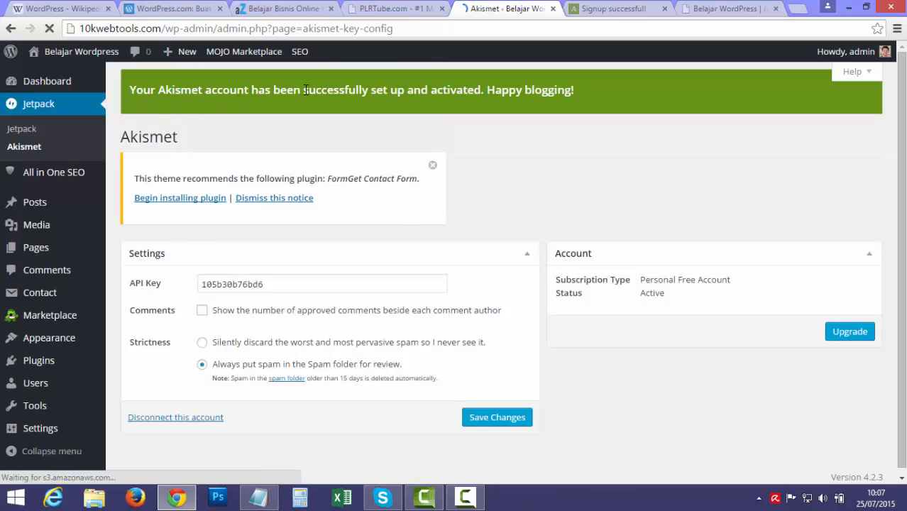
{"action": "left_click_drag", "start_coordinate": [303, 90], "coordinate": [365, 92]}
{"action": "left_click", "coordinate": [511, 177]}
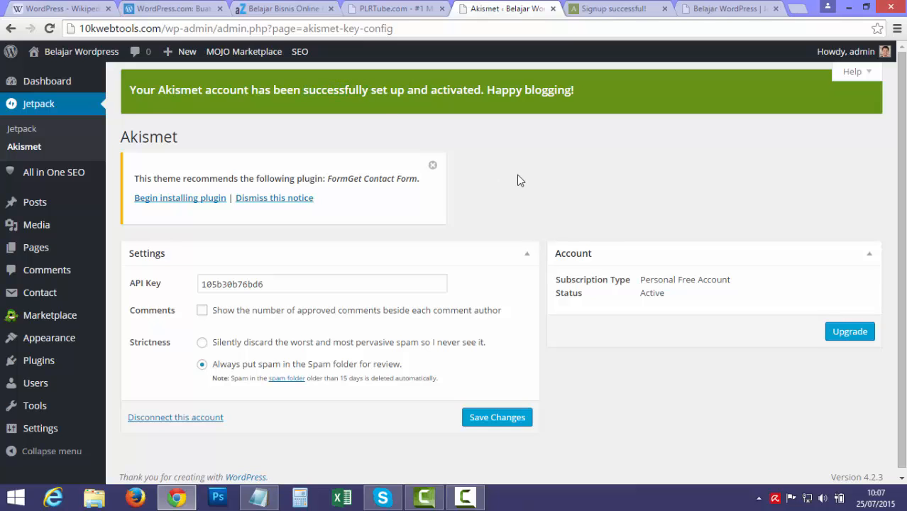
{"action": "scroll", "coordinate": [517, 179], "scroll_direction": "down", "scroll_amount": 1}
{"action": "left_click", "coordinate": [477, 418]}
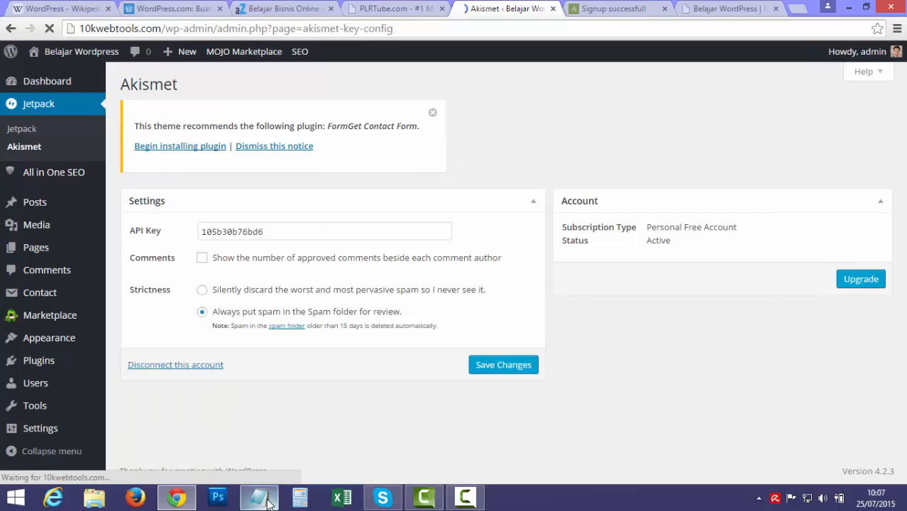
Mark SEO as the next topic in the Notepad outline and return to WordPress.
{"action": "left_click", "coordinate": [262, 498]}
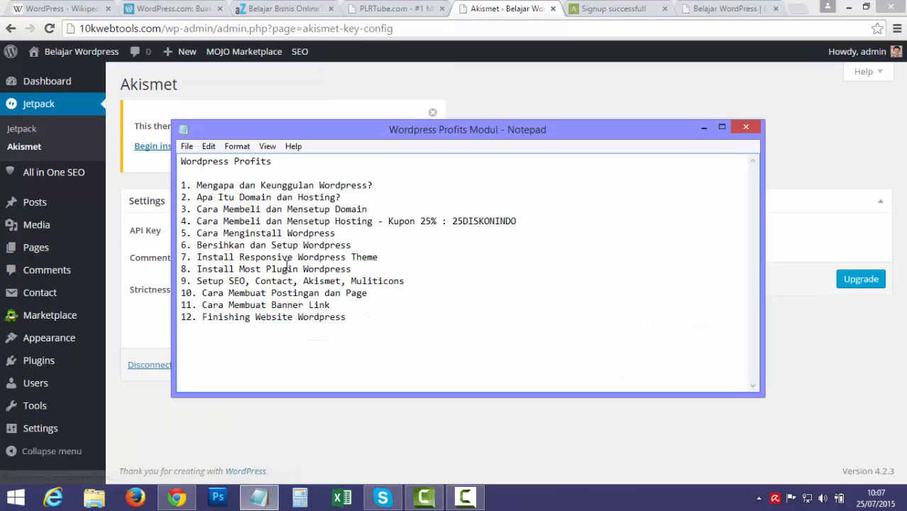
{"action": "double_click", "coordinate": [230, 281]}
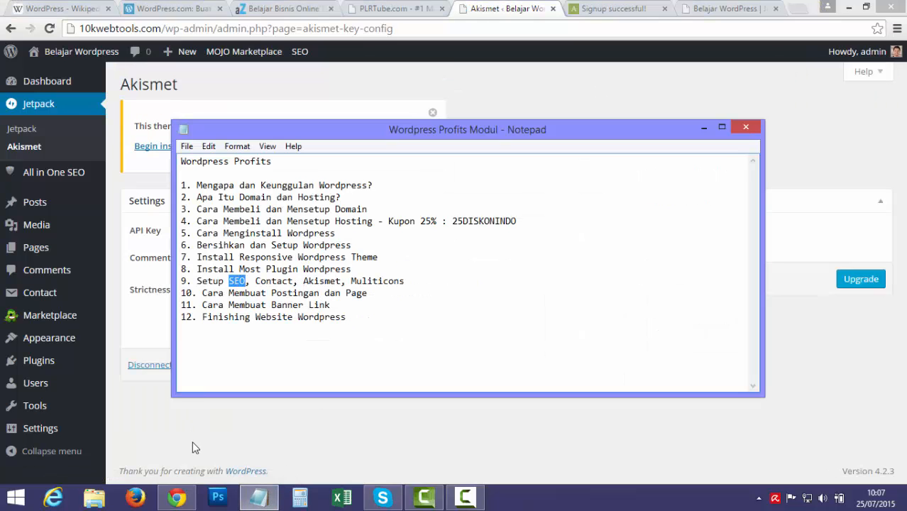
{"action": "left_click", "coordinate": [195, 448]}
{"action": "mouse_move", "coordinate": [53, 184]}
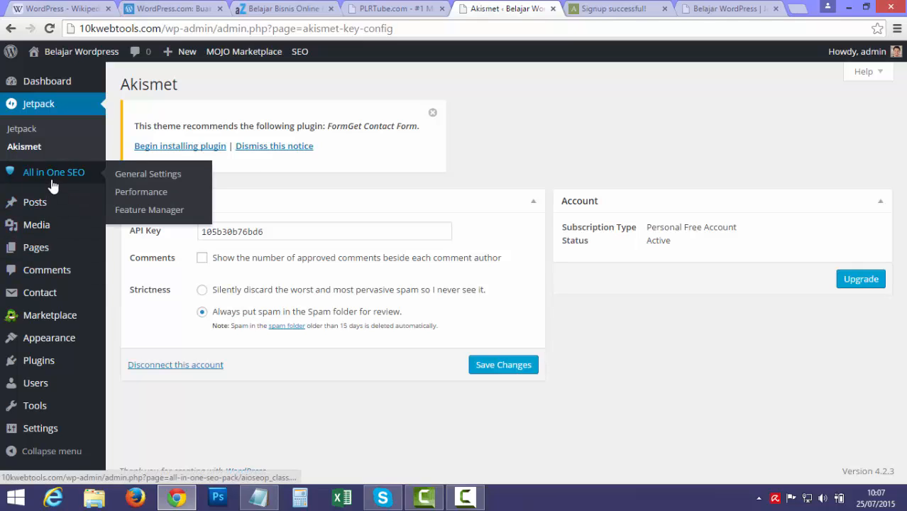
Open All in One SEO General Settings and dismiss the review-your-settings popup.
{"action": "left_click", "coordinate": [125, 179]}
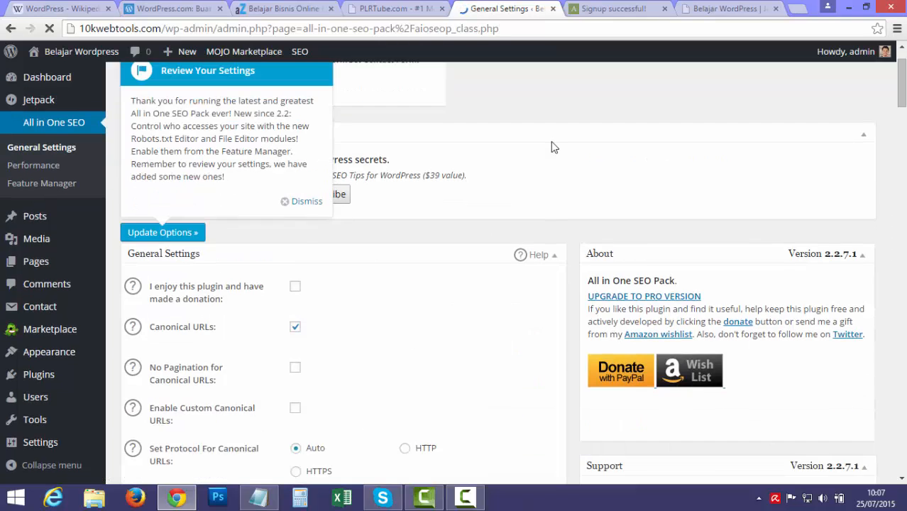
{"action": "scroll", "coordinate": [551, 142], "scroll_direction": "down", "scroll_amount": 1}
{"action": "scroll", "coordinate": [552, 142], "scroll_direction": "up", "scroll_amount": 2}
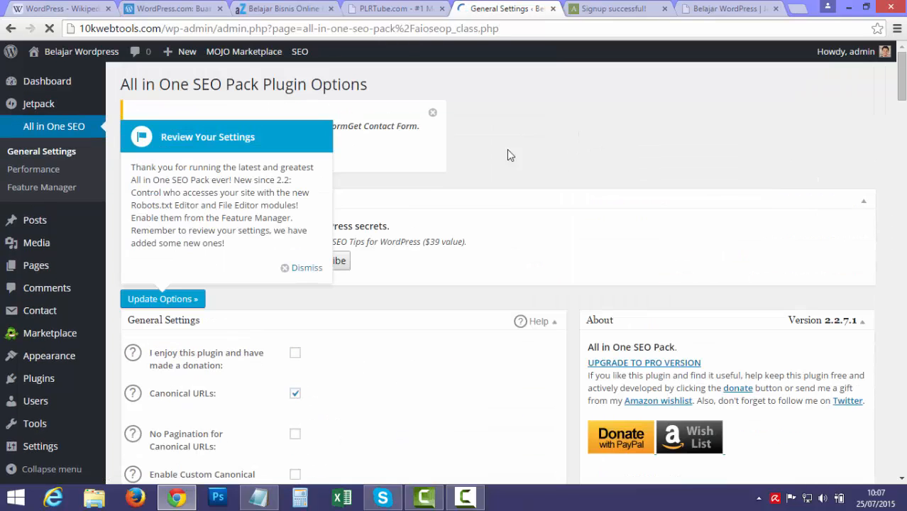
{"action": "left_click", "coordinate": [304, 267]}
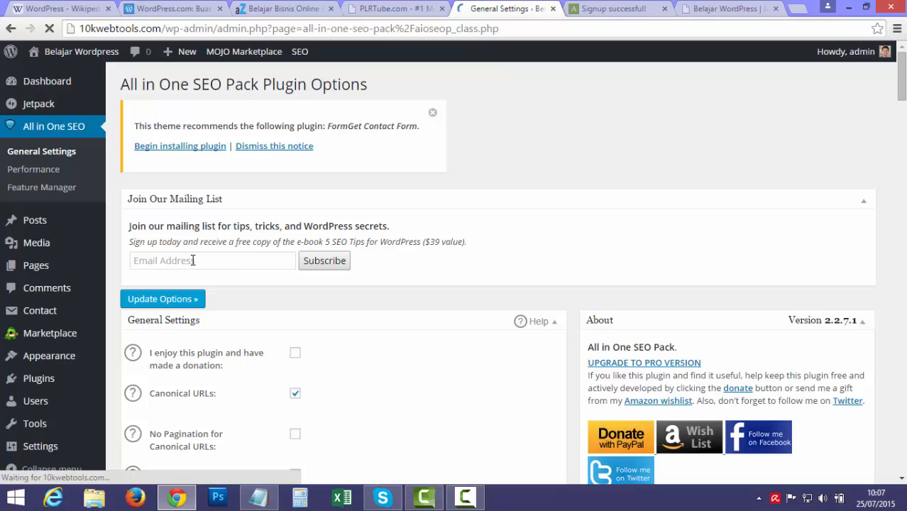
Tick the donation acknowledgement checkbox and move down to Home Page Settings.
{"action": "scroll", "coordinate": [551, 235], "scroll_direction": "down", "scroll_amount": 1}
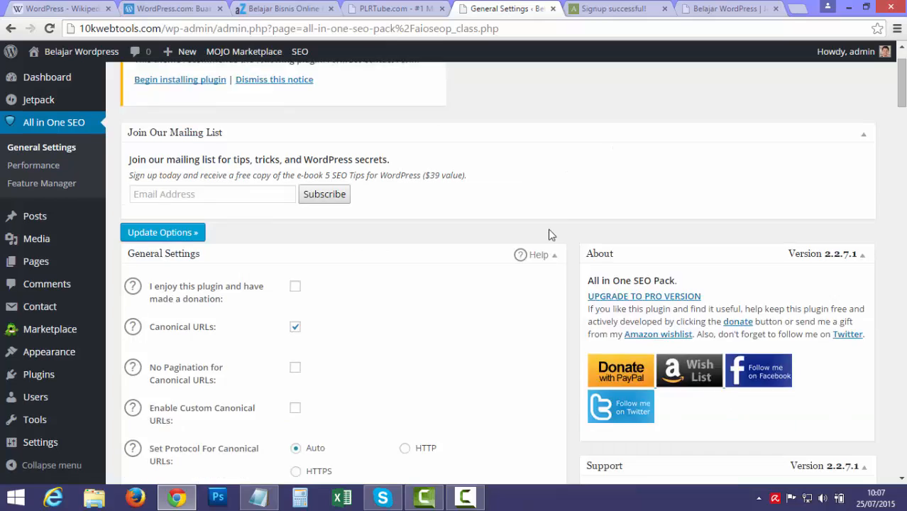
{"action": "scroll", "coordinate": [551, 235], "scroll_direction": "down", "scroll_amount": 1}
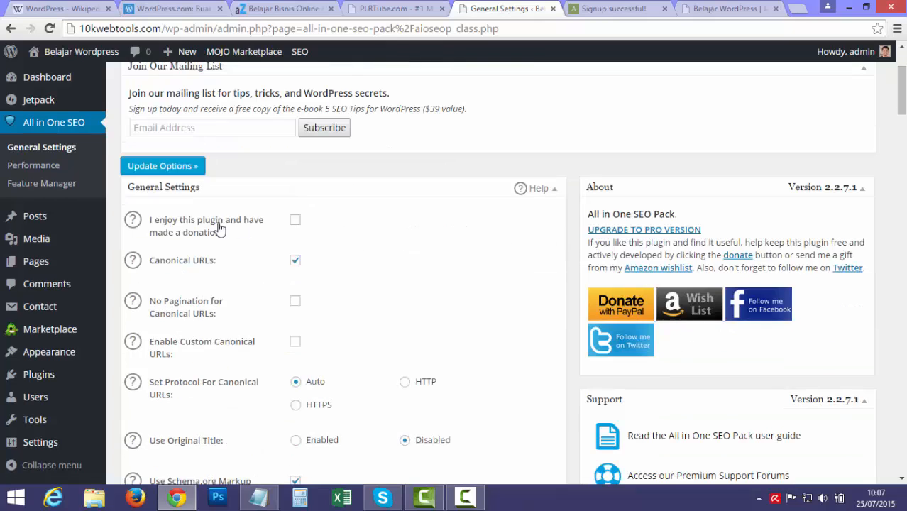
{"action": "left_click", "coordinate": [293, 221]}
{"action": "scroll", "coordinate": [377, 243], "scroll_direction": "down", "scroll_amount": 6}
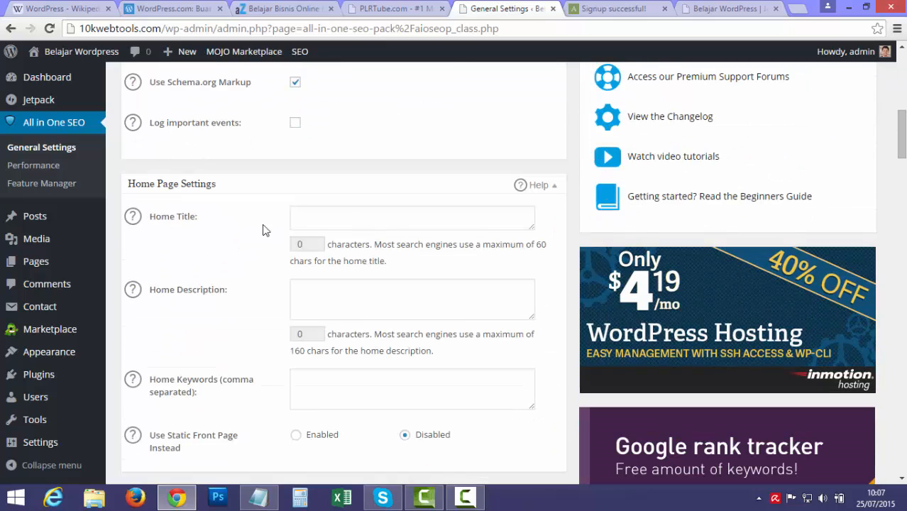
{"action": "left_click", "coordinate": [358, 220]}
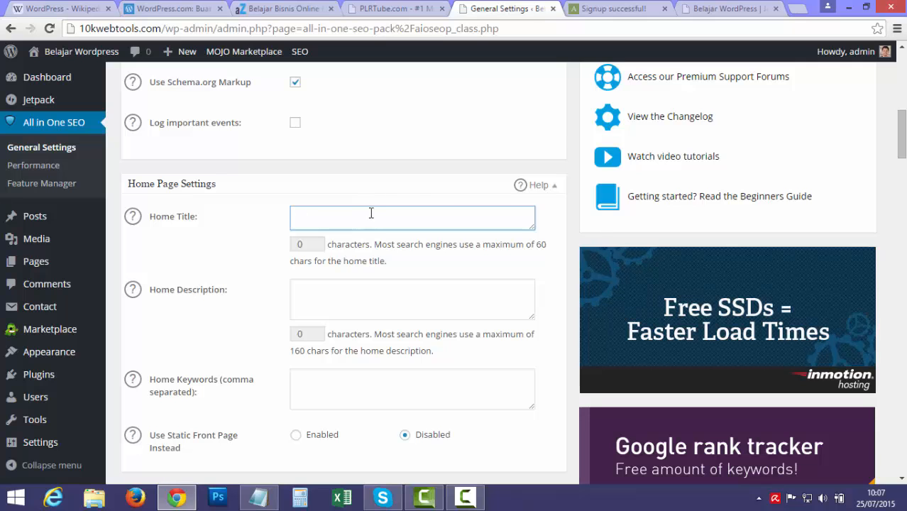
Close the Akismet 'Signup successful!' tab and return to the All in One SEO settings tab.
{"action": "left_click", "coordinate": [287, 10]}
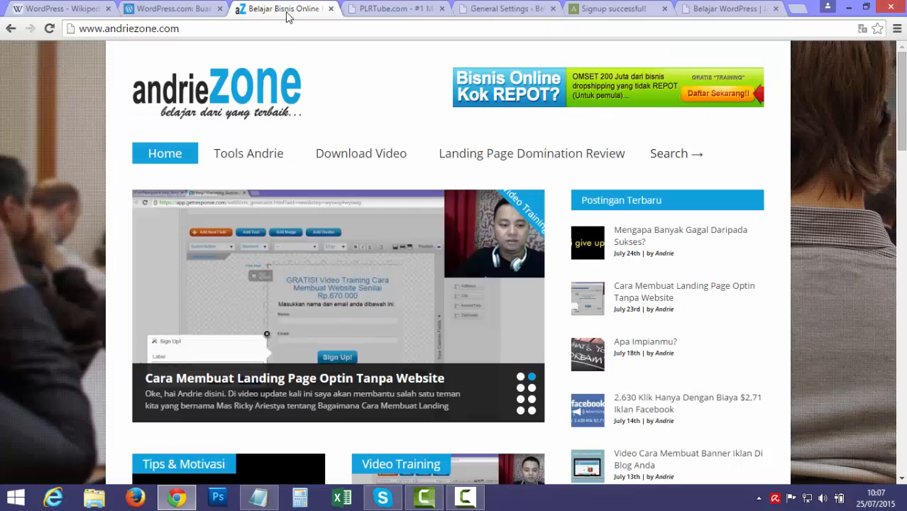
{"action": "left_click", "coordinate": [349, 10]}
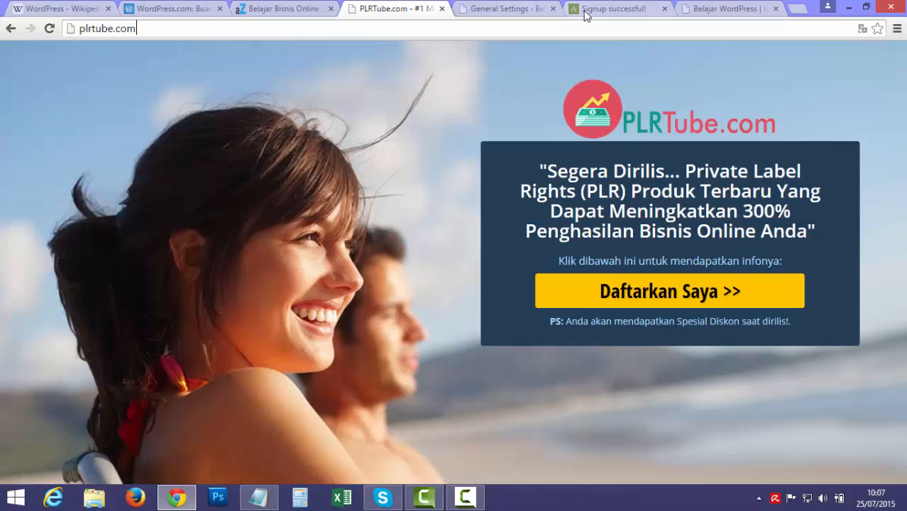
{"action": "left_click", "coordinate": [752, 10]}
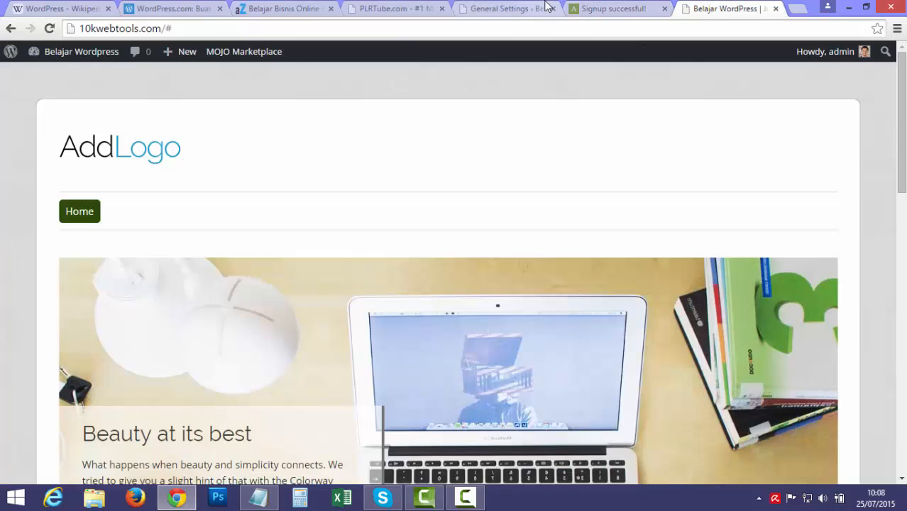
{"action": "left_click", "coordinate": [596, 8]}
{"action": "left_click", "coordinate": [662, 9]}
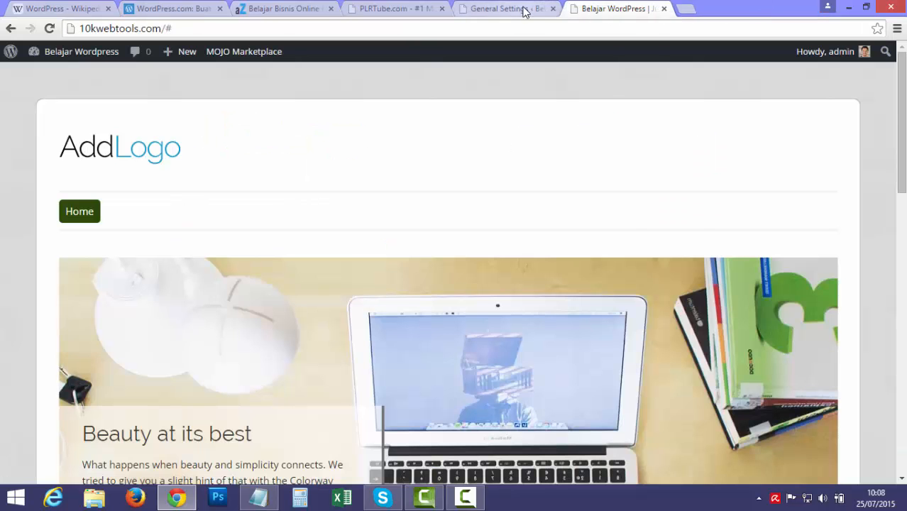
{"action": "left_click", "coordinate": [522, 8]}
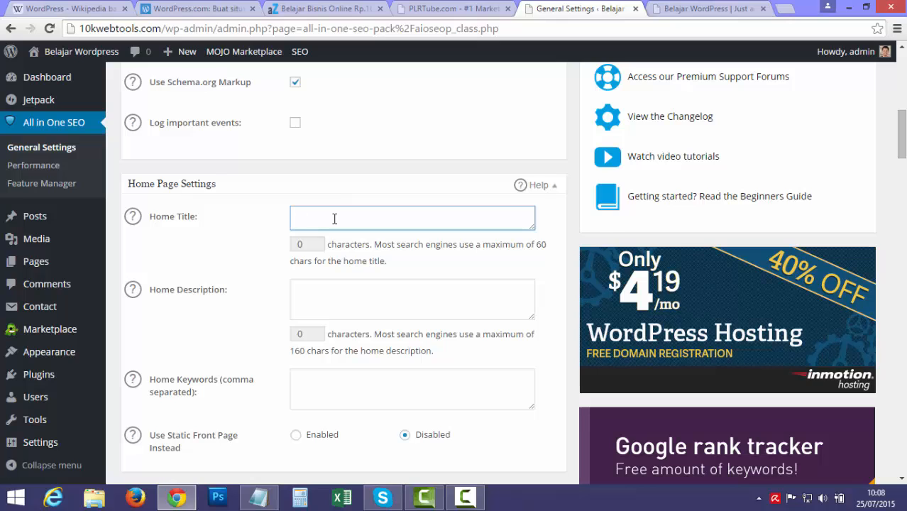
Set the home title to 'BELAJAR WORDPRESS' and the description to 'Belajar Wordpress Bersama'.
{"action": "left_click", "coordinate": [334, 219]}
{"action": "type", "text": "BELAJAR "}
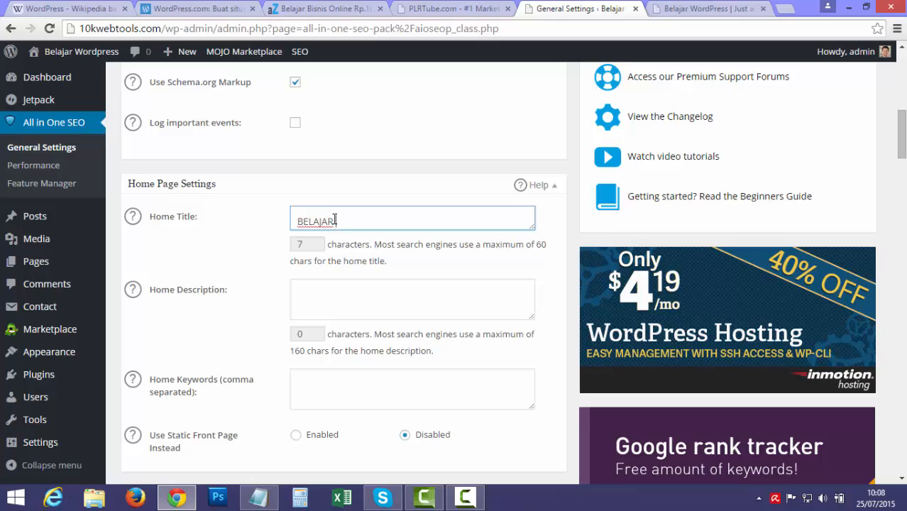
{"action": "type", "text": "WORDPRESS"}
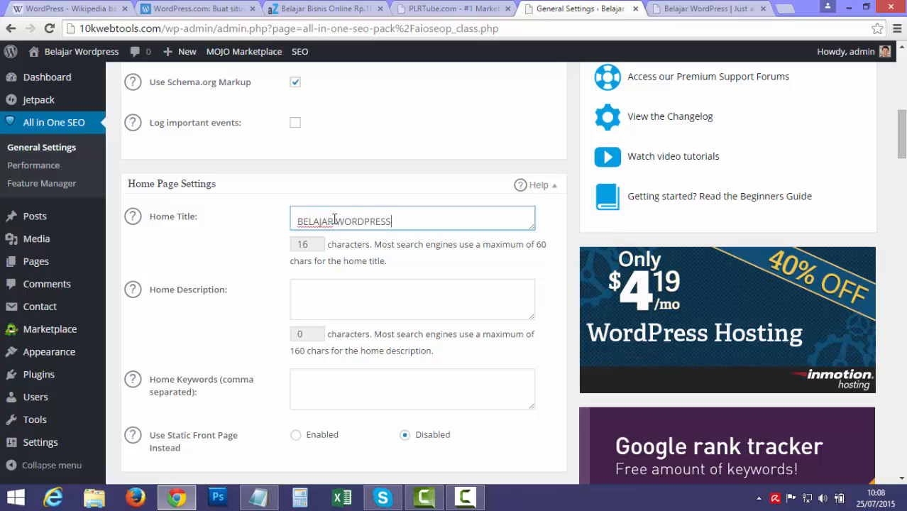
{"action": "left_click", "coordinate": [348, 298]}
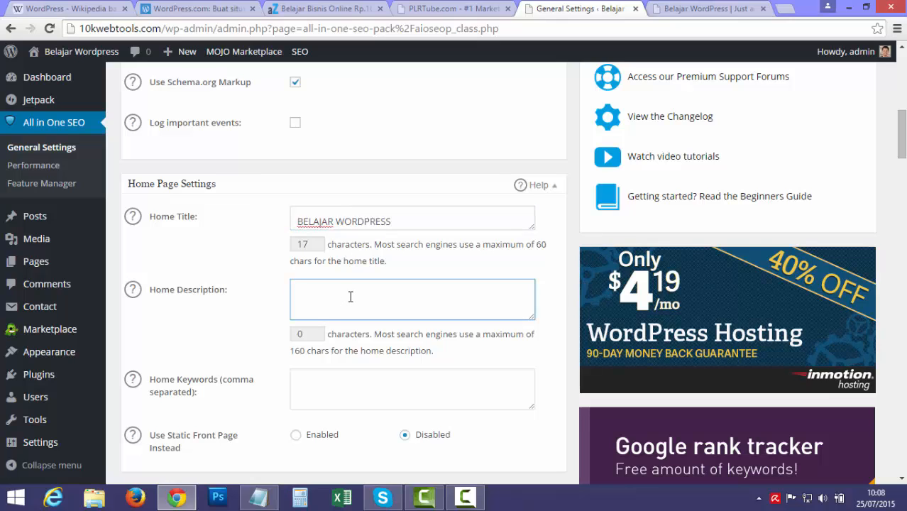
{"action": "type", "text": "B"}
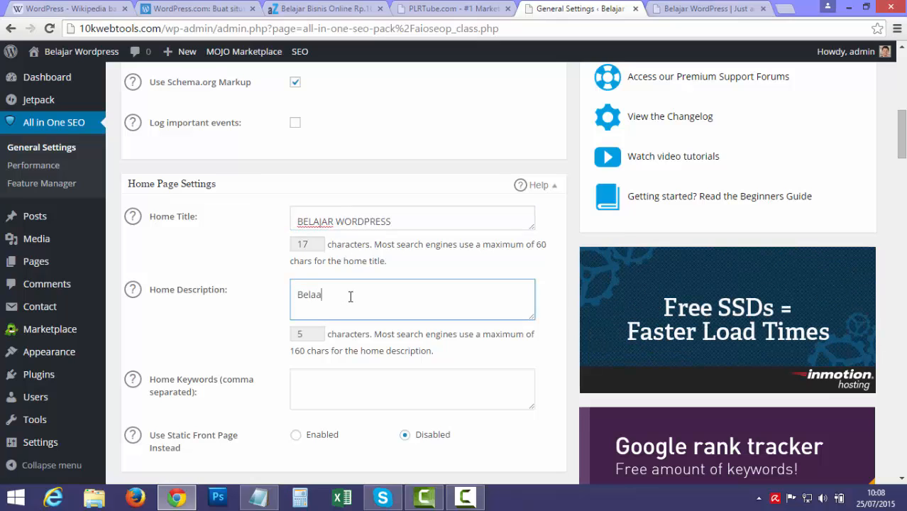
{"action": "type", "text": "elajar Wor"}
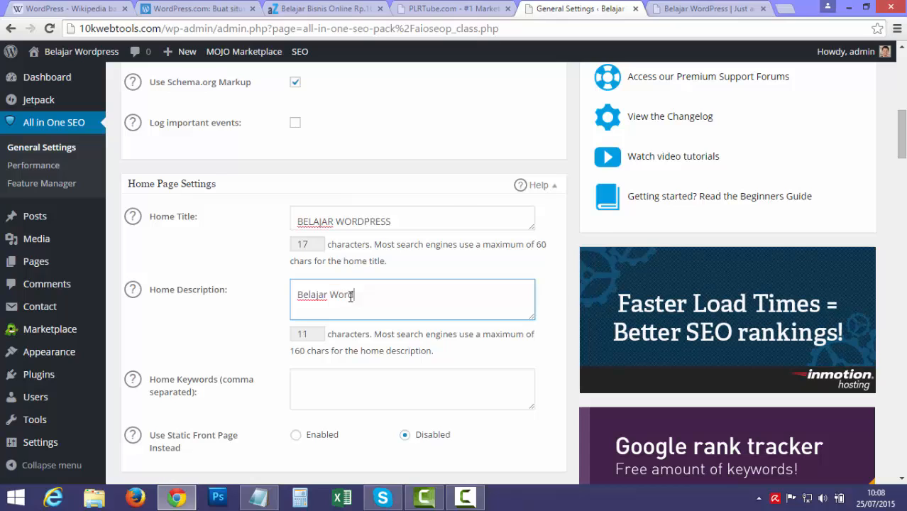
{"action": "type", "text": "dpress Bers"}
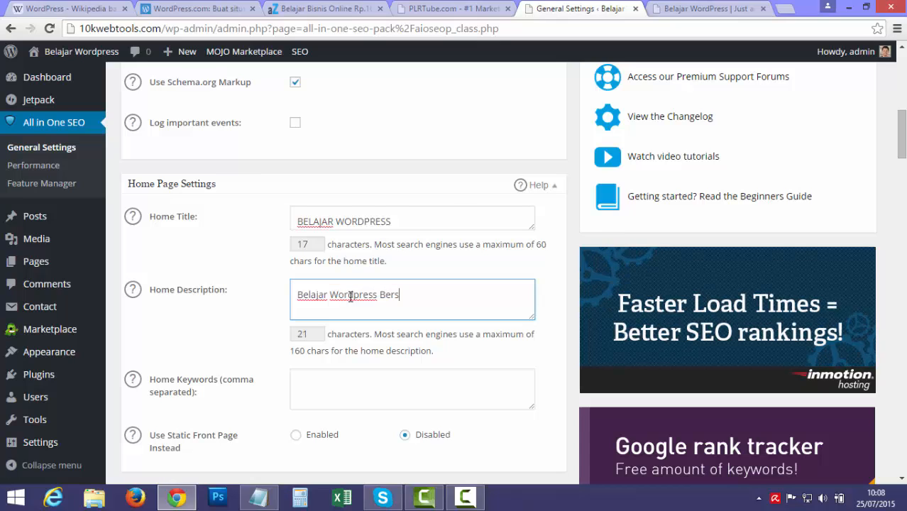
{"action": "type", "text": "ama Andrie"}
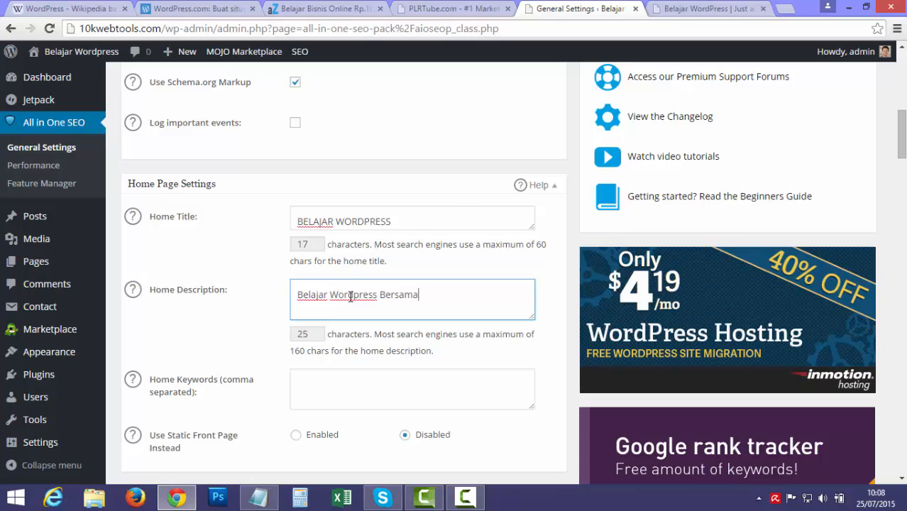
Enter home keywords 'belajar wordpress, bisnis, wordpress', correcting typos along the way.
{"action": "left_click", "coordinate": [365, 389]}
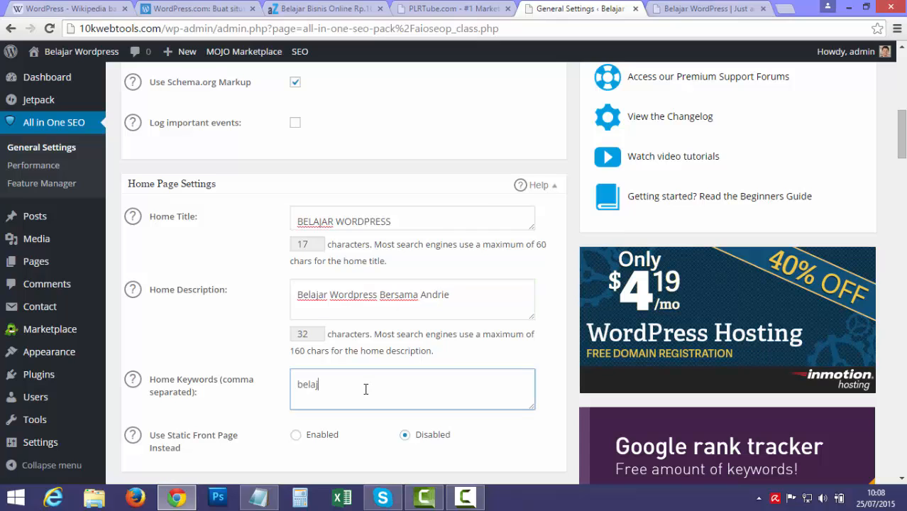
{"action": "type", "text": "belajar we"}
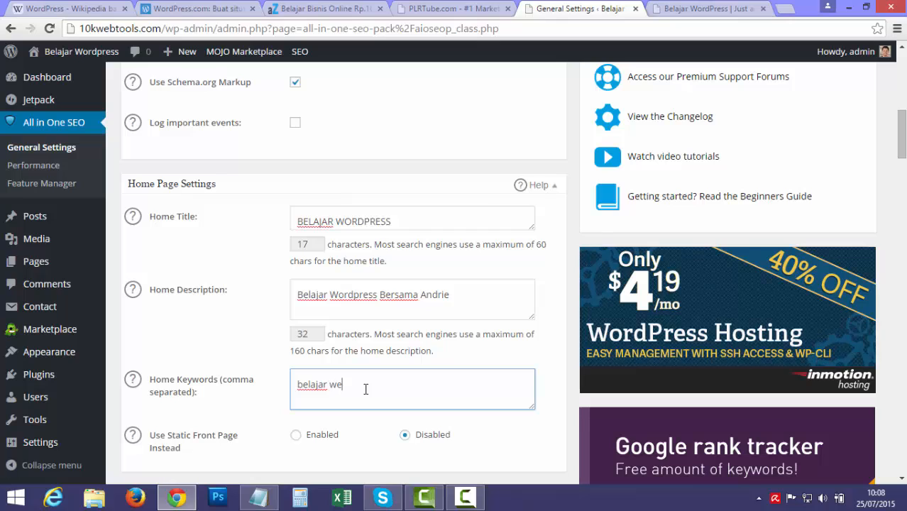
{"action": "key", "text": "BackSpace"}
{"action": "type", "text": "rodpress"}
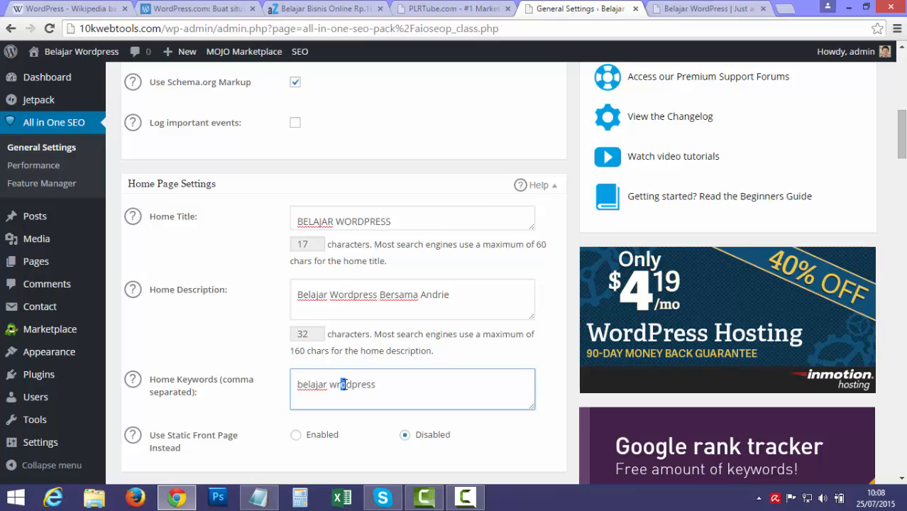
{"action": "key", "text": "shift+Right"}
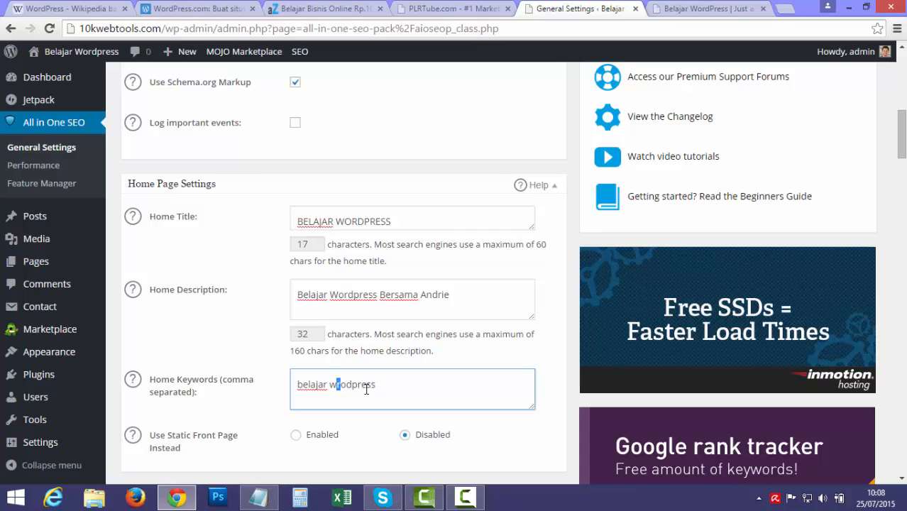
{"action": "key", "text": "BackSpace"}
{"action": "type", "text": "ordpress"}
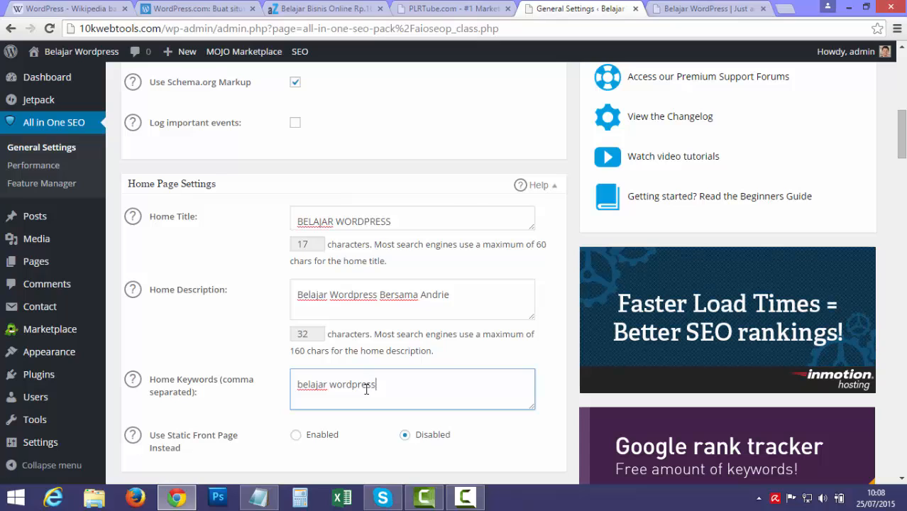
{"action": "type", "text": ", bins"}
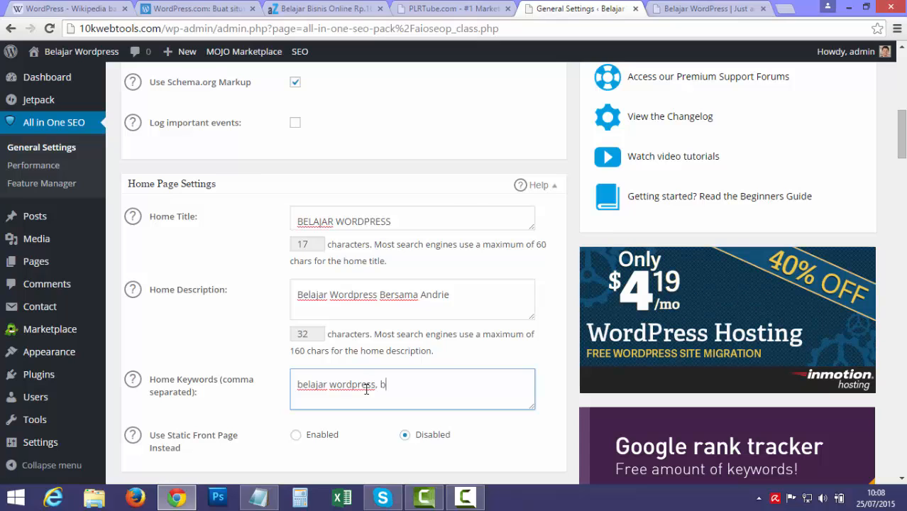
{"action": "key", "text": "BackSpace"}
{"action": "key", "text": "BackSpace"}
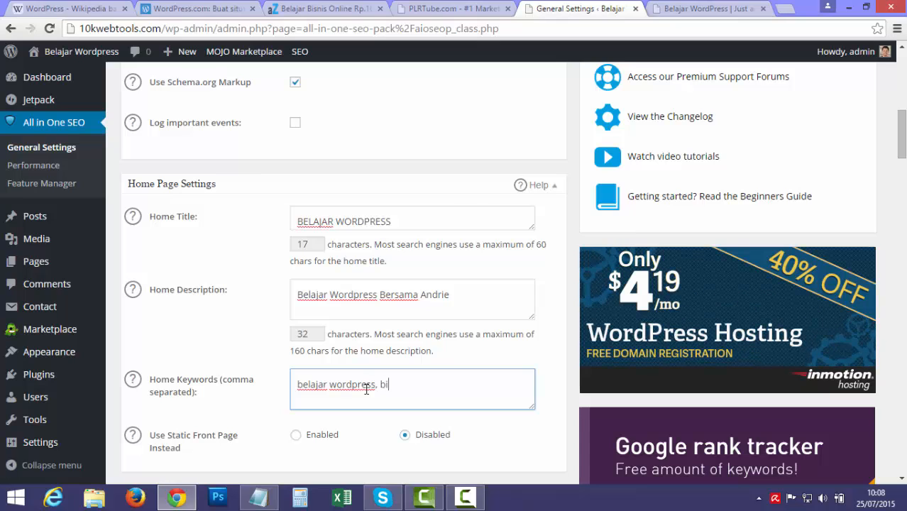
{"action": "type", "text": "snis, "}
{"action": "type", "text": "wordpress"}
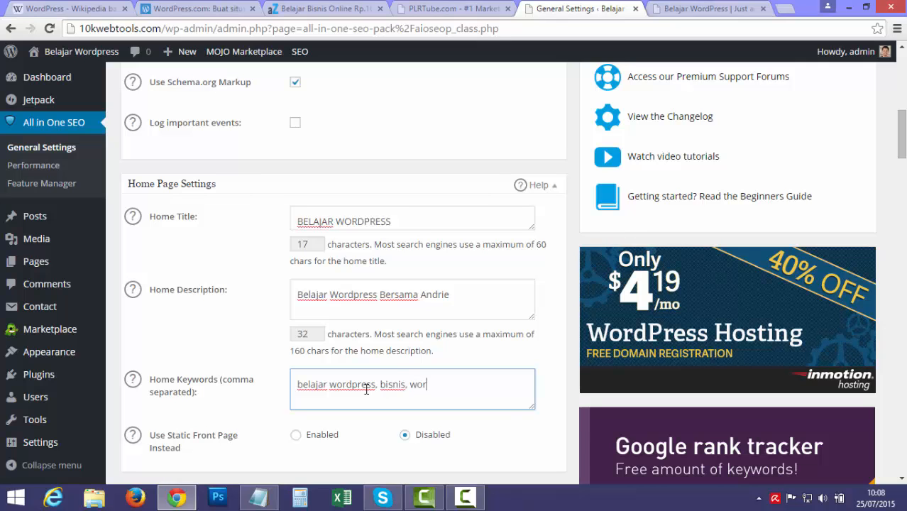
Save the All in One SEO options and dismiss the donation thank-you message.
{"action": "scroll", "coordinate": [382, 419], "scroll_direction": "down", "scroll_amount": 5}
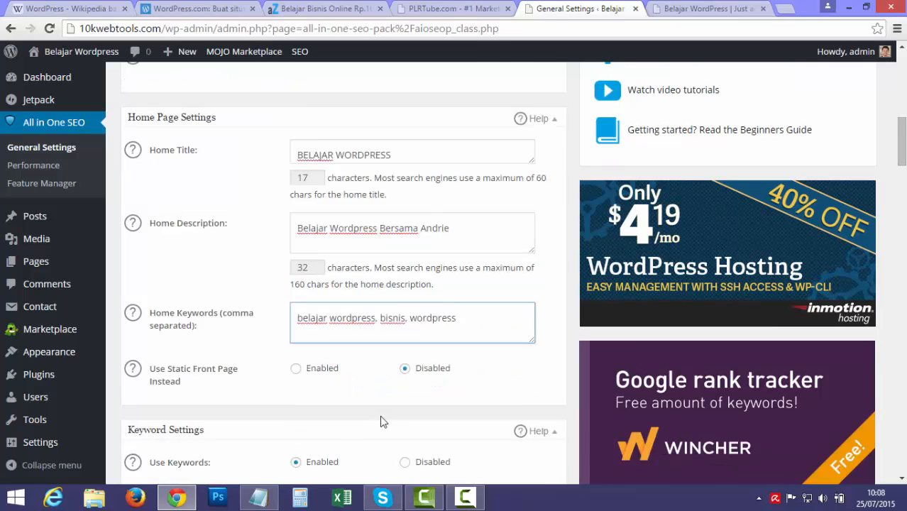
{"action": "scroll", "coordinate": [397, 347], "scroll_direction": "down", "scroll_amount": 5}
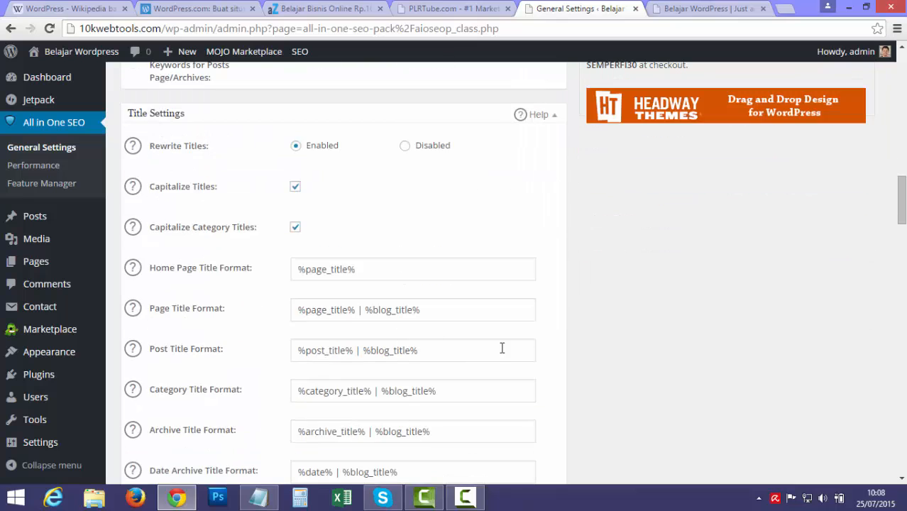
{"action": "scroll", "coordinate": [601, 327], "scroll_direction": "down", "scroll_amount": 20}
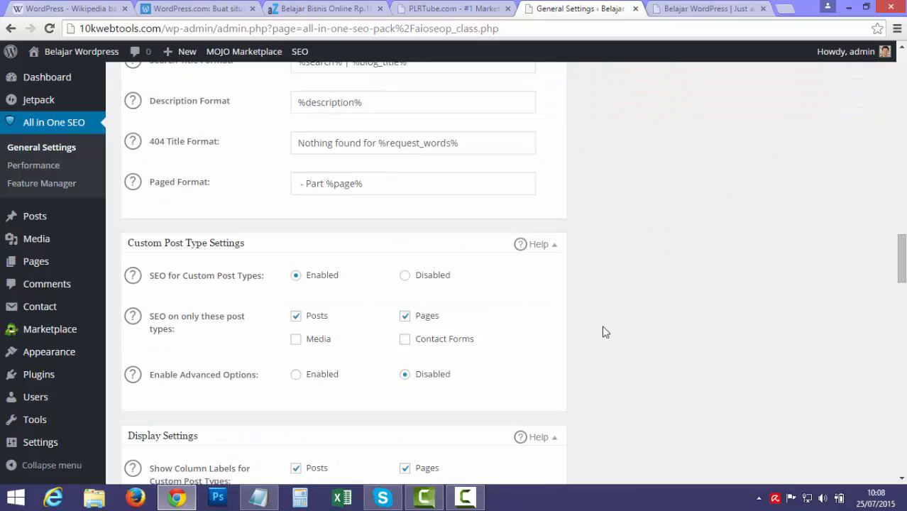
{"action": "scroll", "coordinate": [602, 339], "scroll_direction": "down", "scroll_amount": 10}
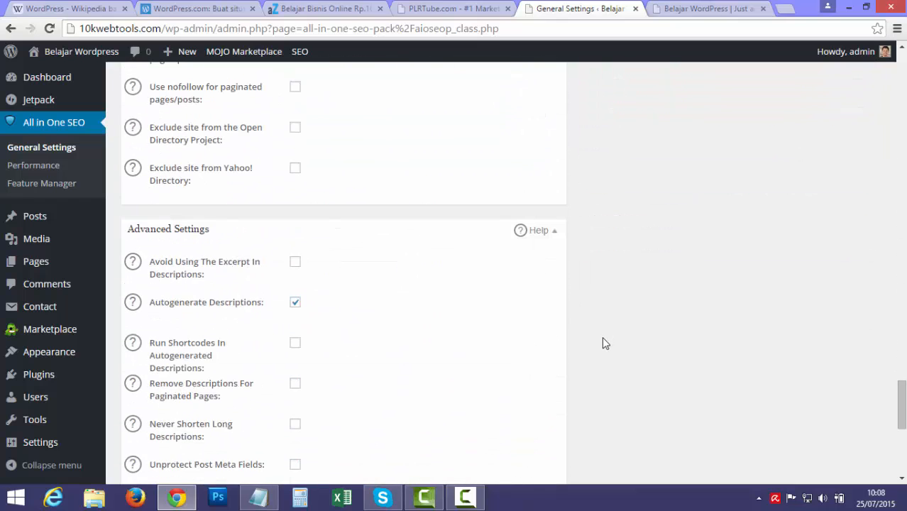
{"action": "left_click", "coordinate": [177, 420]}
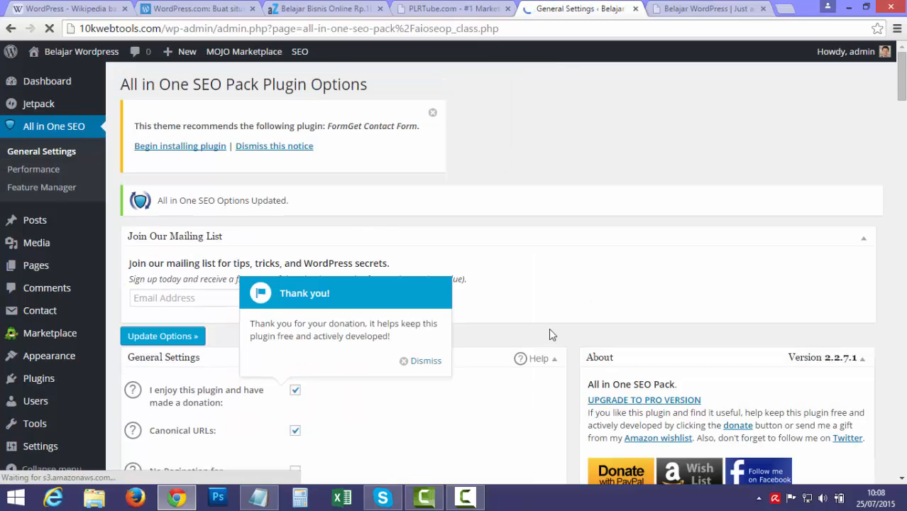
{"action": "left_click", "coordinate": [424, 360]}
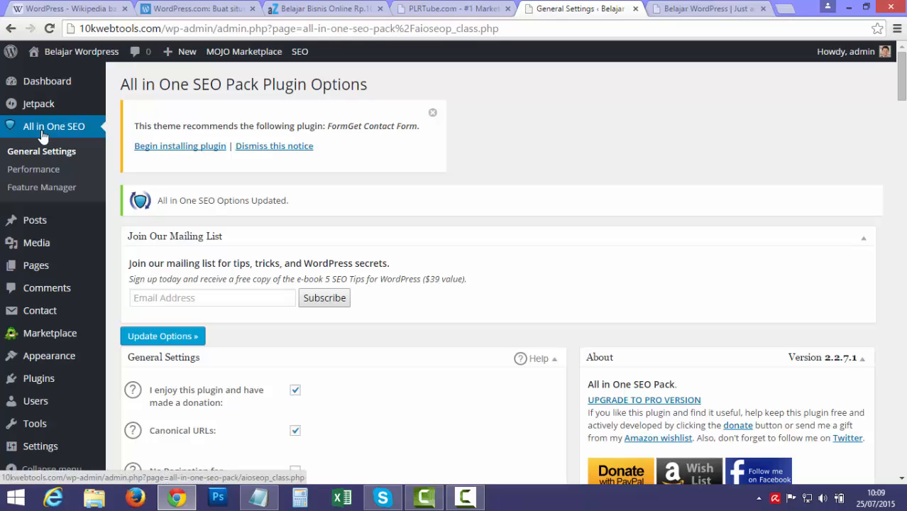
{"action": "left_click", "coordinate": [259, 497]}
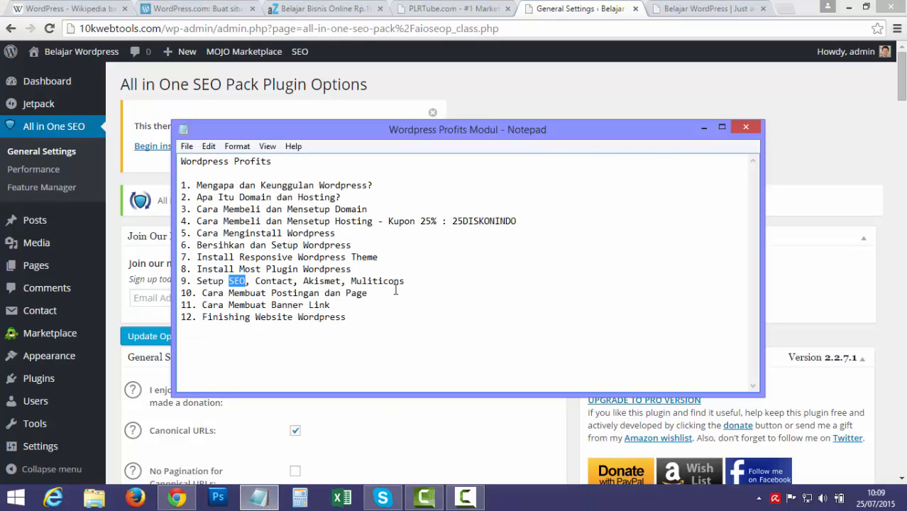
{"action": "left_click_drag", "start_coordinate": [256, 281], "coordinate": [293, 281]}
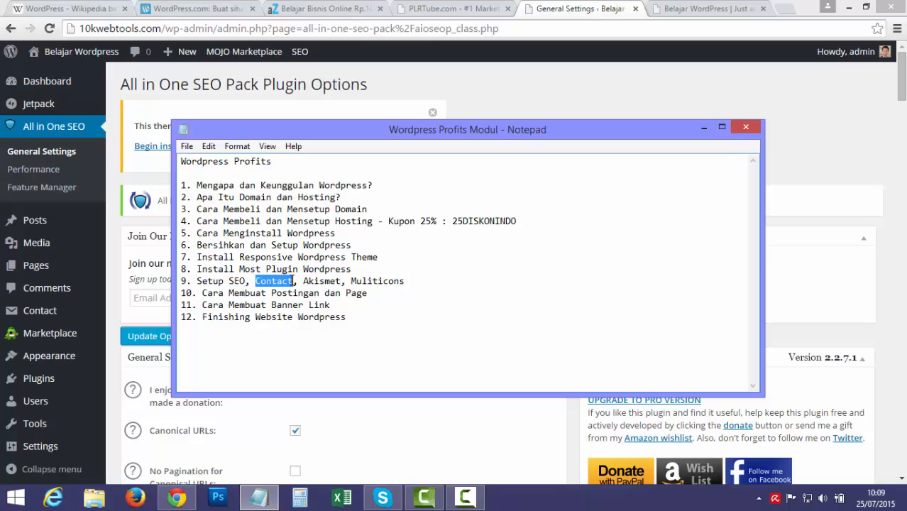
{"action": "left_click", "coordinate": [558, 99]}
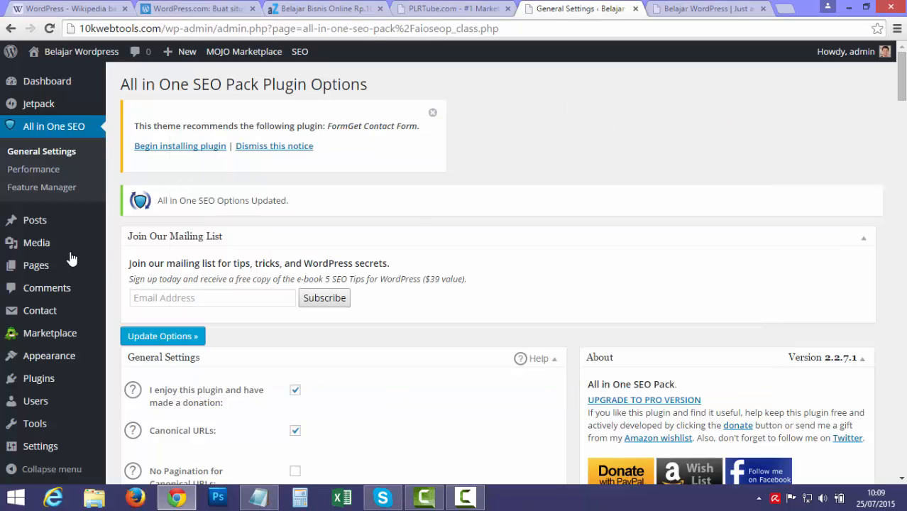
{"action": "mouse_move", "coordinate": [75, 341]}
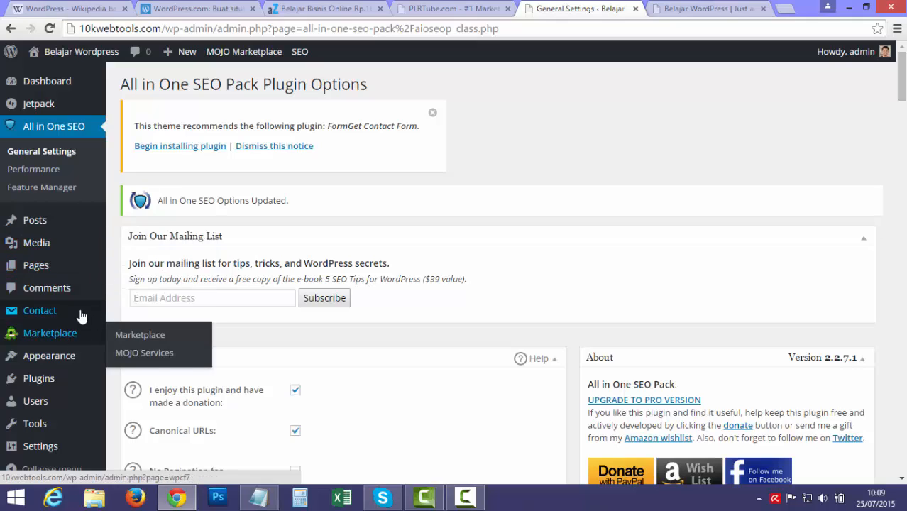
{"action": "mouse_move", "coordinate": [76, 390]}
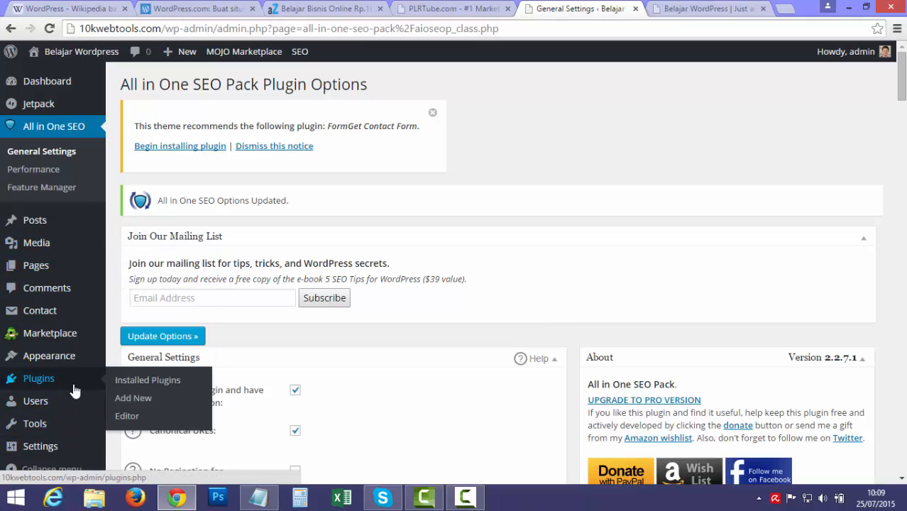
Open Contact Form 7 settings from Installed Plugins and inspect Contact form 1's shortcode.
{"action": "left_click", "coordinate": [120, 383]}
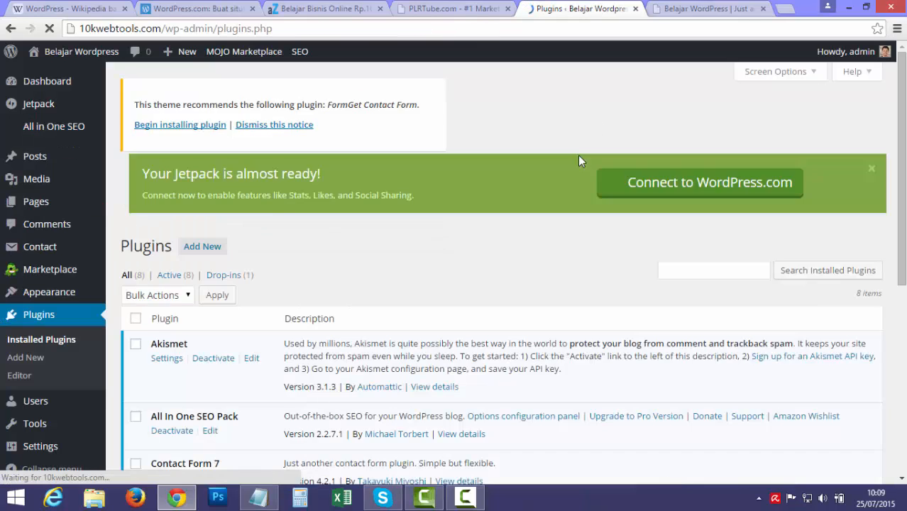
{"action": "scroll", "coordinate": [578, 155], "scroll_direction": "down", "scroll_amount": 5}
{"action": "scroll", "coordinate": [579, 156], "scroll_direction": "down", "scroll_amount": 1}
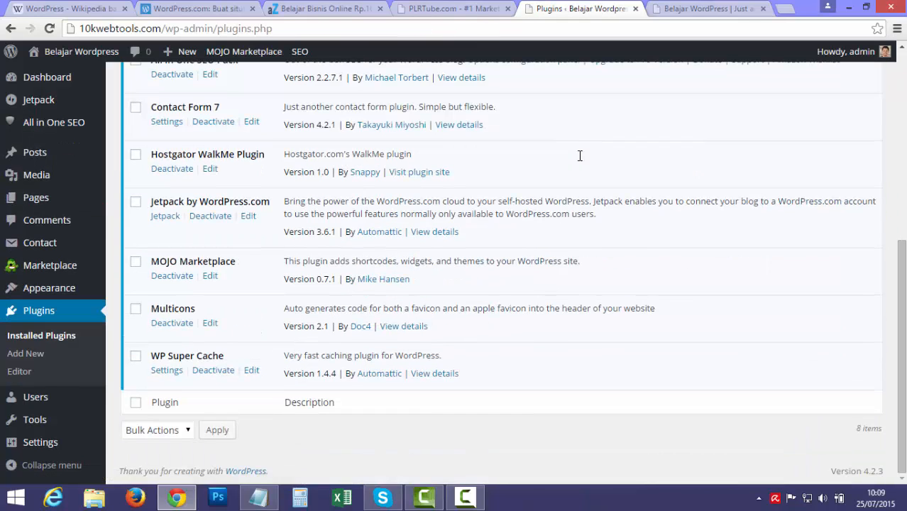
{"action": "left_click", "coordinate": [168, 125]}
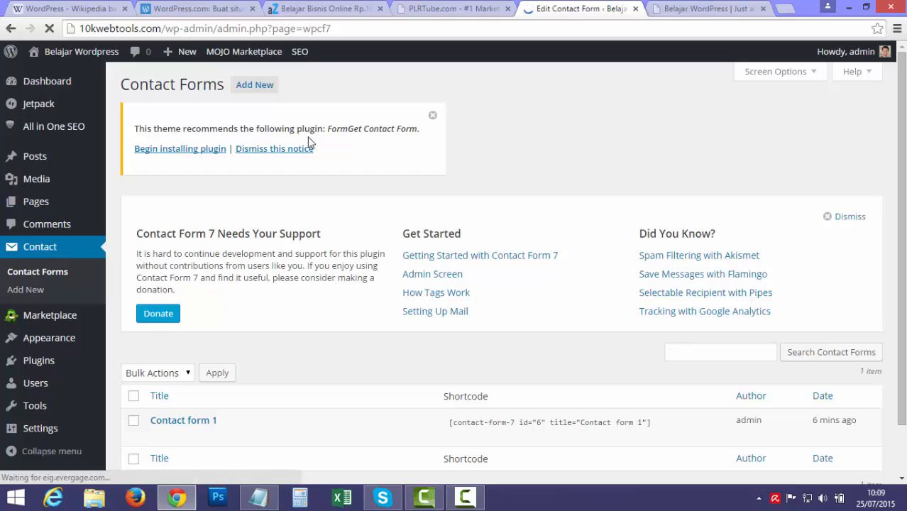
{"action": "scroll", "coordinate": [583, 186], "scroll_direction": "down", "scroll_amount": 1}
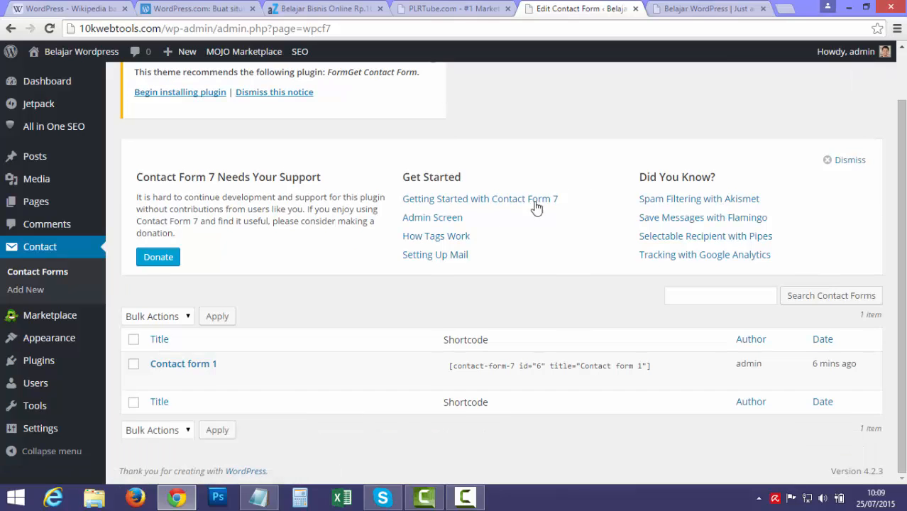
{"action": "left_click", "coordinate": [449, 369]}
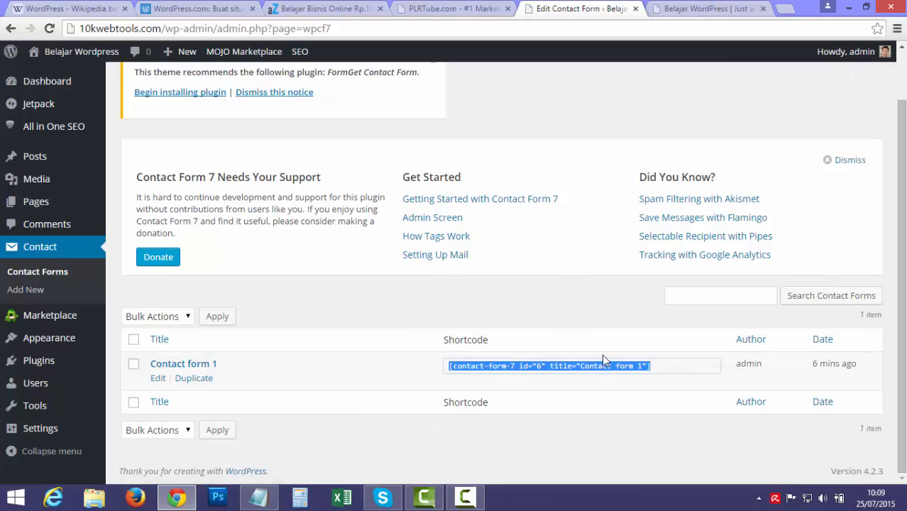
{"action": "left_click", "coordinate": [579, 294]}
Open Contact form 1 in the editor and copy its [contact-form-7 id="6"] shortcode.
{"action": "mouse_move", "coordinate": [345, 366]}
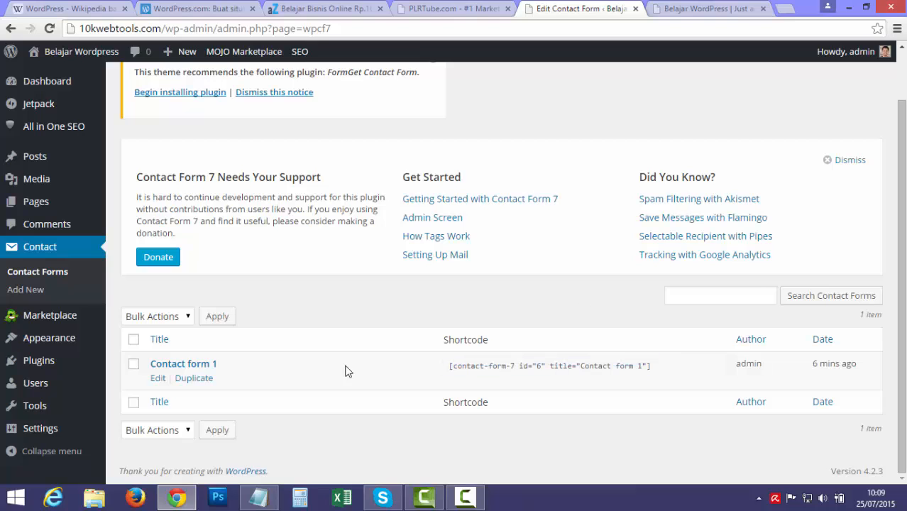
{"action": "left_click", "coordinate": [158, 380]}
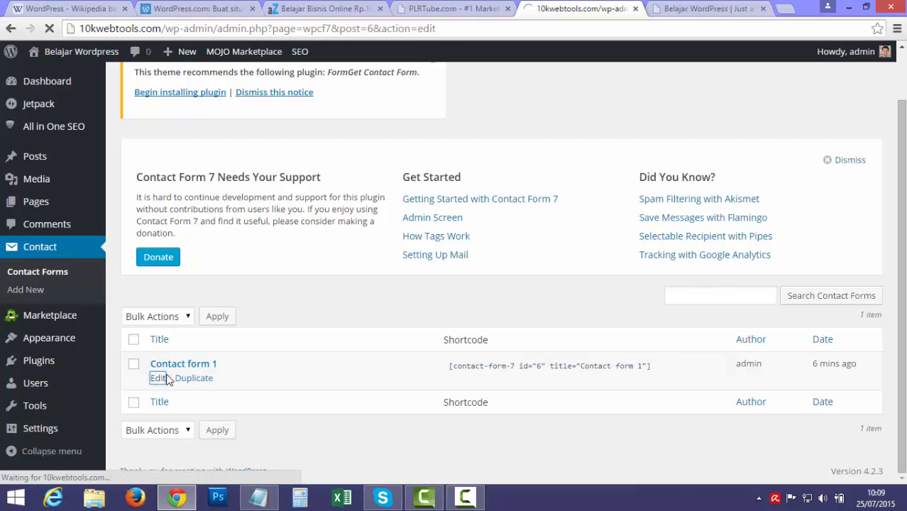
{"action": "scroll", "coordinate": [583, 217], "scroll_direction": "down", "scroll_amount": 3}
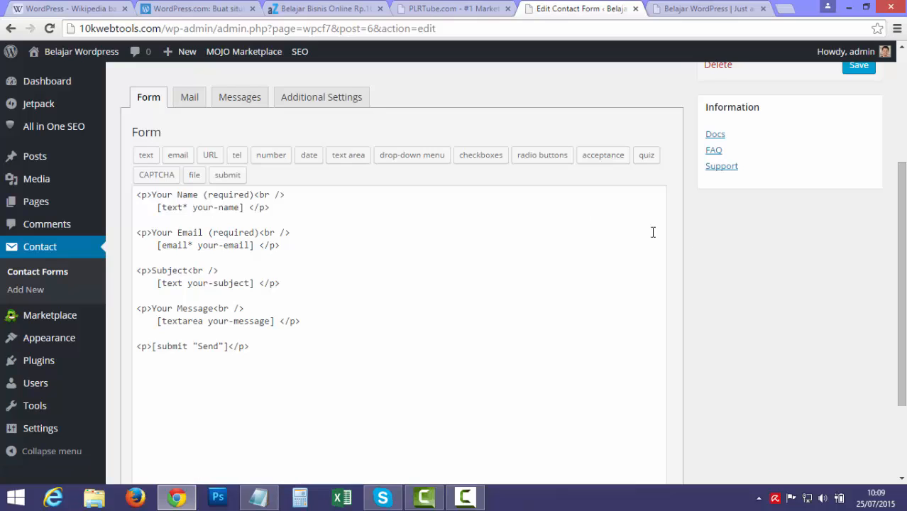
{"action": "scroll", "coordinate": [636, 236], "scroll_direction": "up", "scroll_amount": 1}
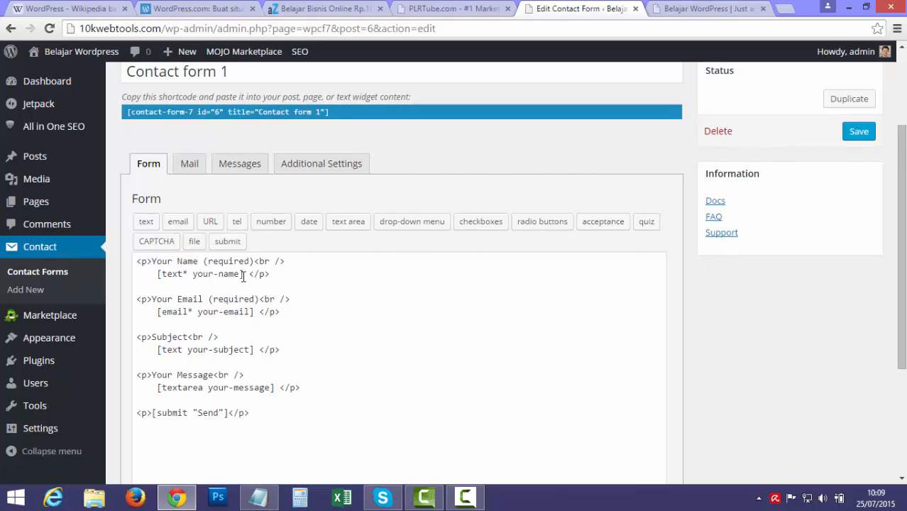
{"action": "left_click", "coordinate": [318, 118]}
{"action": "left_click_drag", "start_coordinate": [335, 113], "coordinate": [127, 112]}
{"action": "right_click", "coordinate": [172, 112]}
{"action": "left_click", "coordinate": [196, 122]}
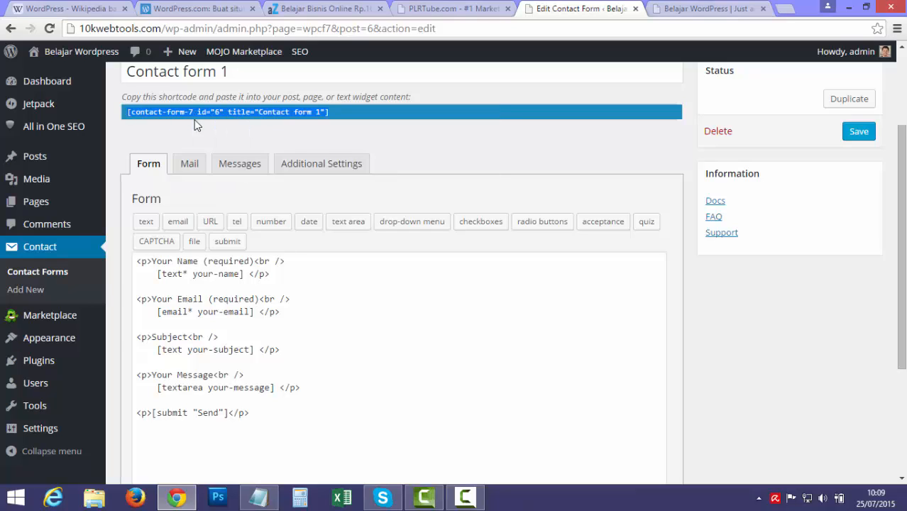
{"action": "mouse_move", "coordinate": [80, 210]}
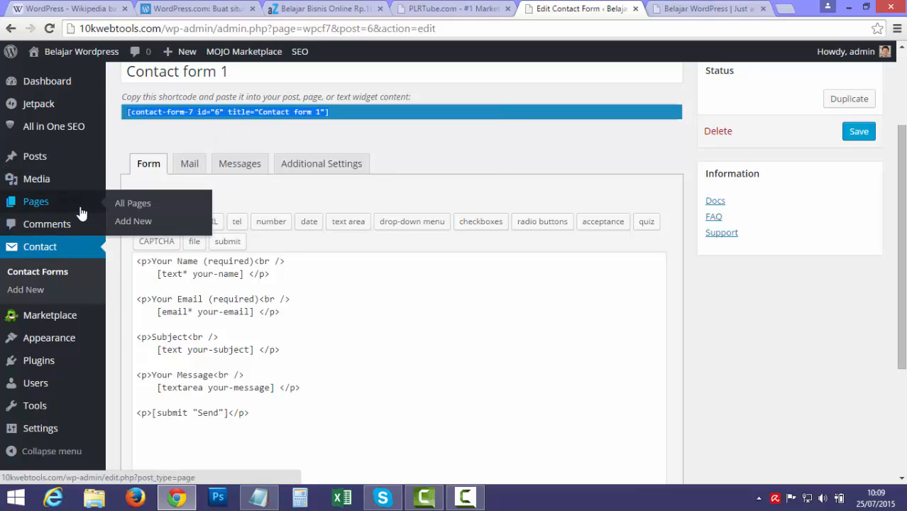
Start a new page titled 'Kontak' and dismiss the distraction-free writing tip.
{"action": "left_click", "coordinate": [131, 226]}
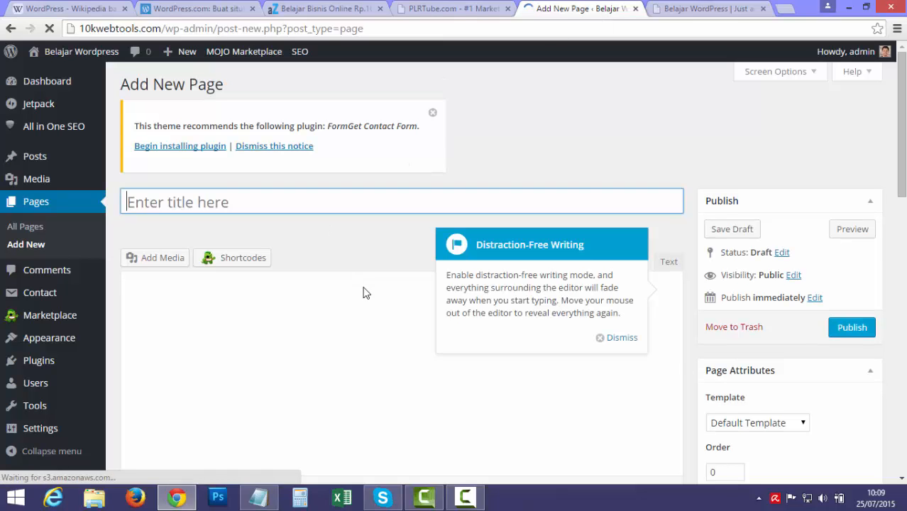
{"action": "type", "text": "Kontak"}
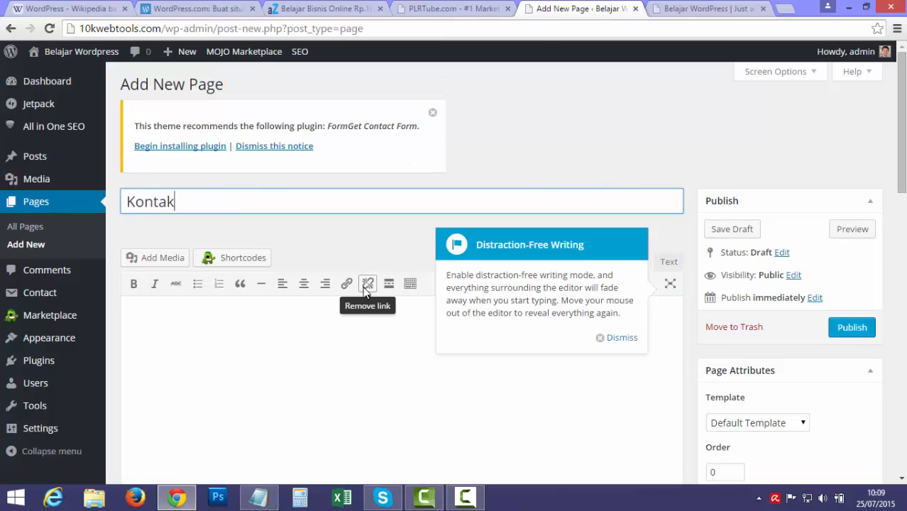
{"action": "left_click", "coordinate": [642, 395]}
{"action": "left_click", "coordinate": [668, 262]}
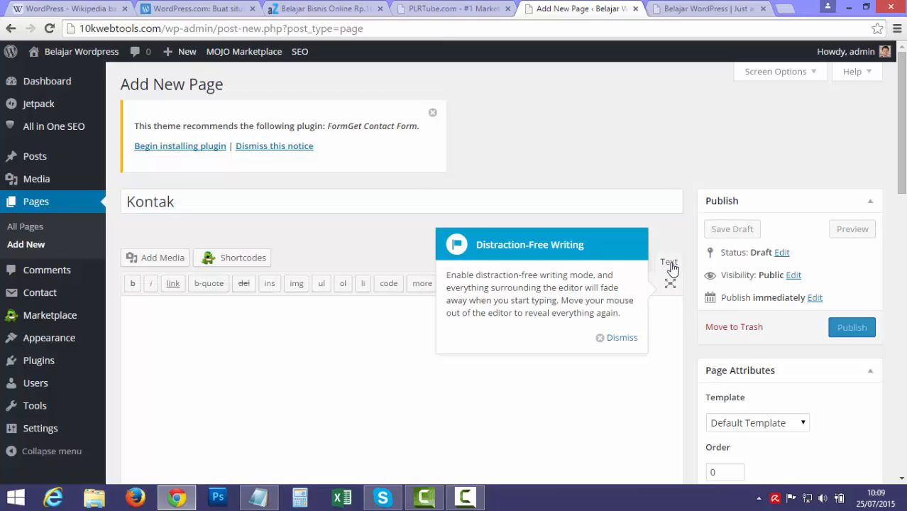
{"action": "left_click", "coordinate": [622, 337]}
Toggle the visual editor and extra formatting row, leaving the empty body in Text mode.
{"action": "left_click", "coordinate": [633, 261]}
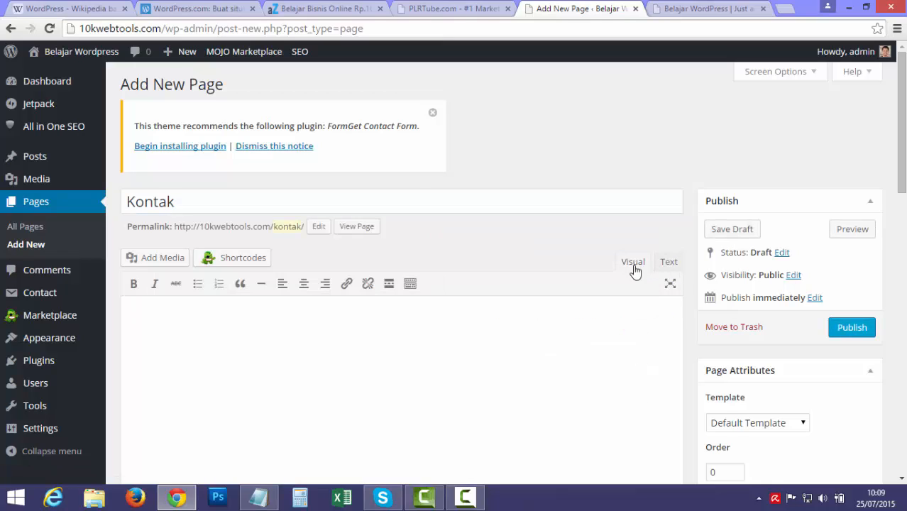
{"action": "left_click", "coordinate": [410, 284]}
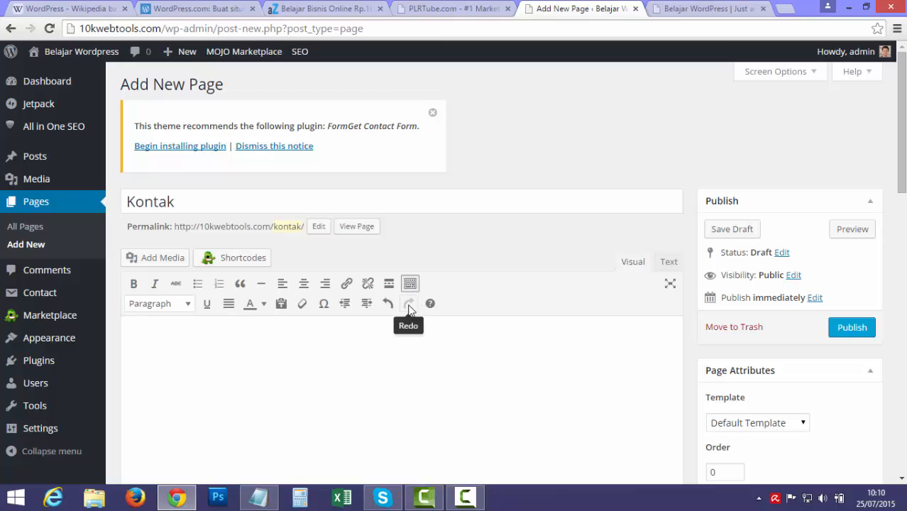
{"action": "left_click", "coordinate": [410, 284]}
{"action": "left_click", "coordinate": [410, 283]}
{"action": "left_click", "coordinate": [668, 262]}
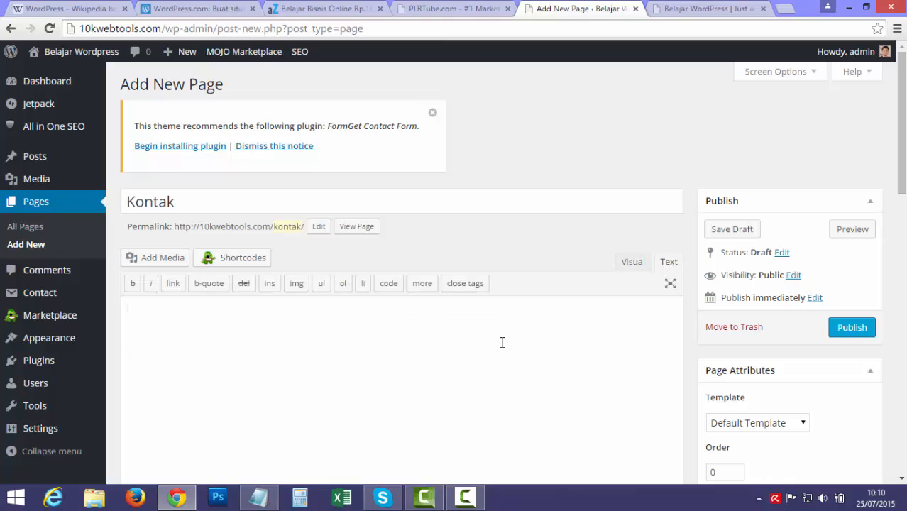
Paste the contact form shortcode into the body and set the SEO title to KONTAK.
{"action": "key", "text": "ctrl+v"}
{"action": "scroll", "coordinate": [502, 342], "scroll_direction": "down", "scroll_amount": 7}
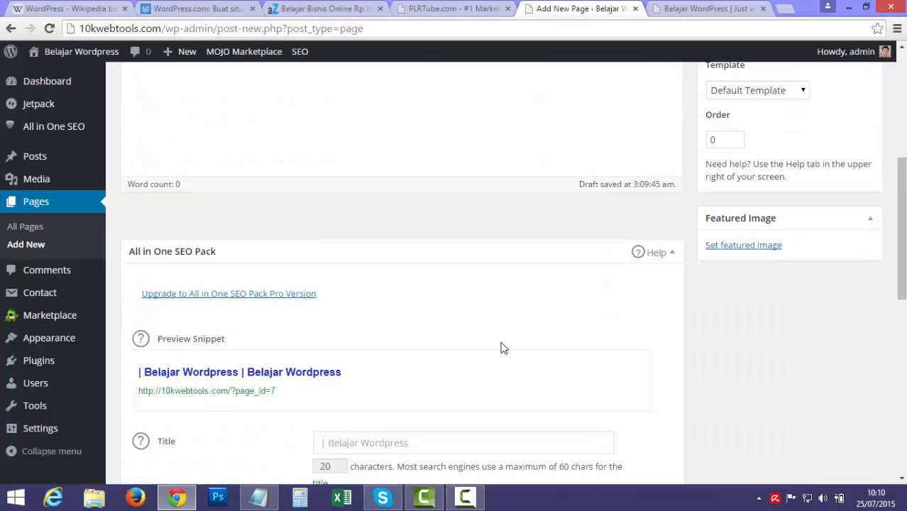
{"action": "scroll", "coordinate": [501, 347], "scroll_direction": "down", "scroll_amount": 2}
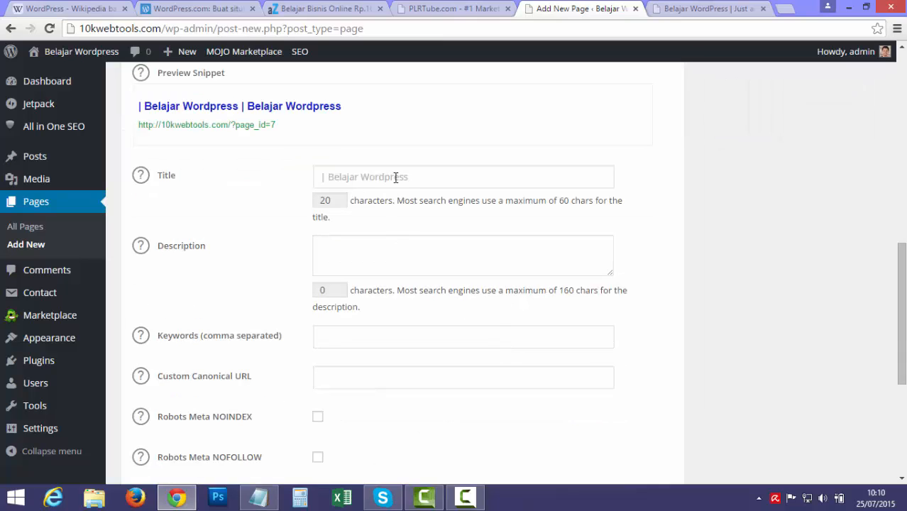
{"action": "left_click", "coordinate": [396, 178]}
{"action": "type", "text": "KONTAK"}
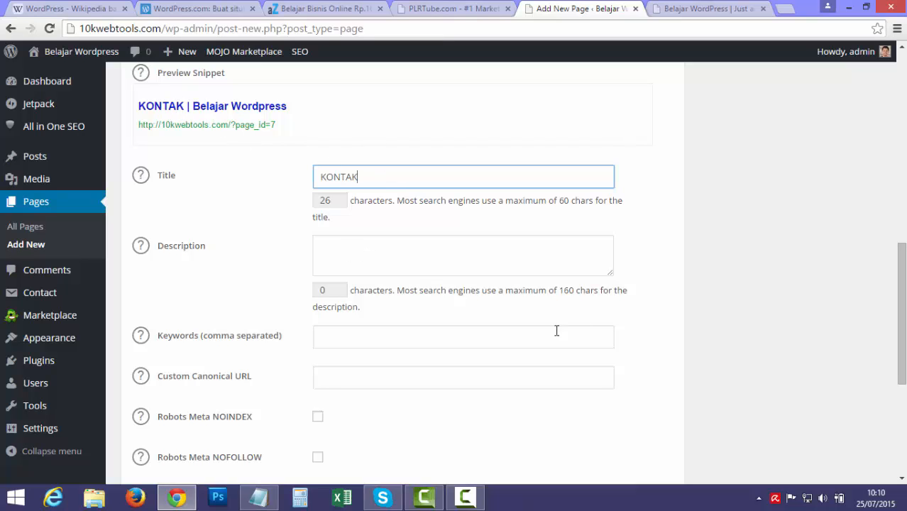
{"action": "scroll", "coordinate": [731, 250], "scroll_direction": "up", "scroll_amount": 10}
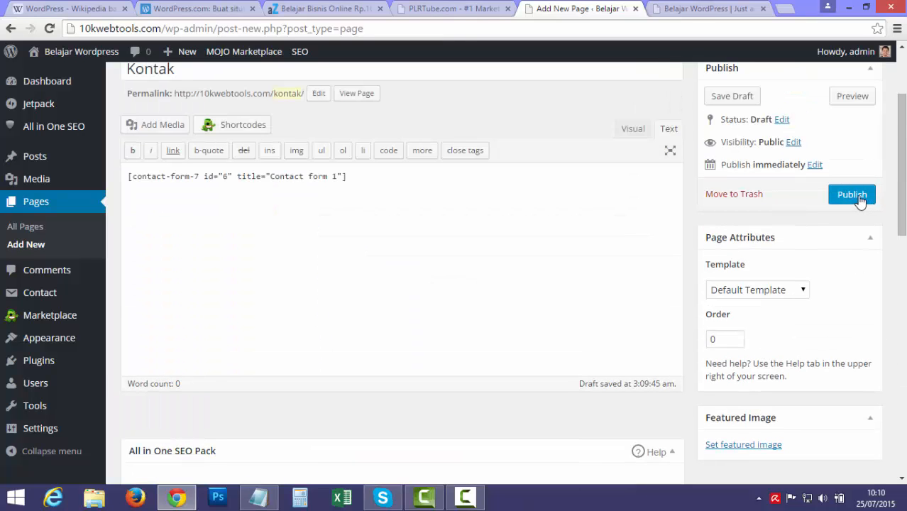
Publish the Kontak page and open its live view in a new tab.
{"action": "left_click", "coordinate": [852, 195]}
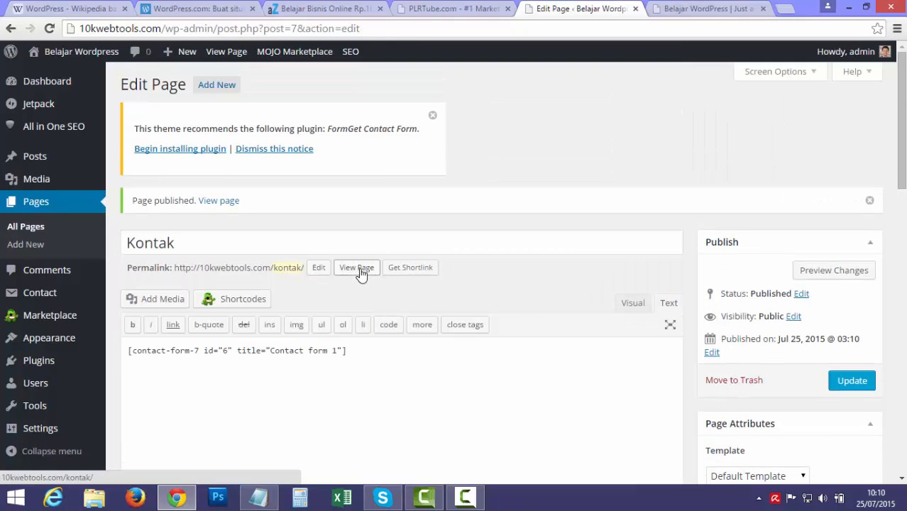
{"action": "middle_click", "coordinate": [361, 274]}
{"action": "left_click", "coordinate": [615, 10]}
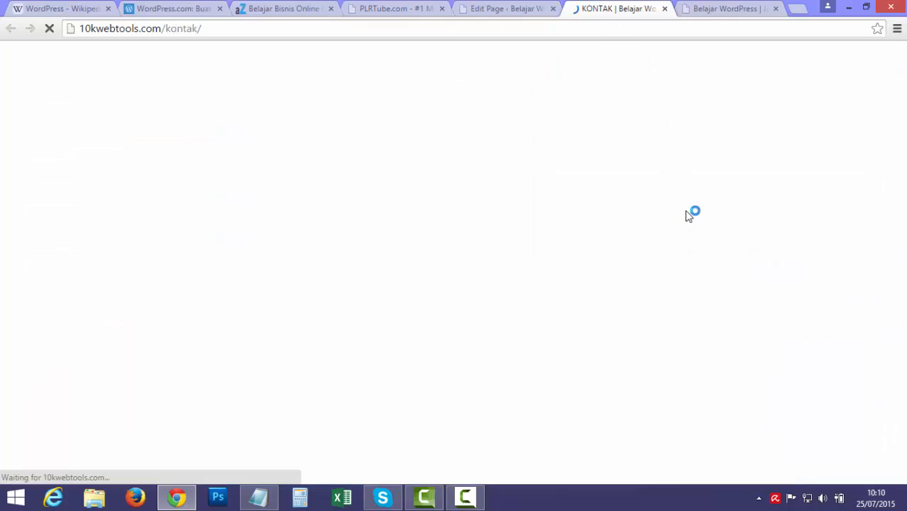
{"action": "scroll", "coordinate": [698, 222], "scroll_direction": "down", "scroll_amount": 2}
{"action": "scroll", "coordinate": [589, 233], "scroll_direction": "down", "scroll_amount": 1}
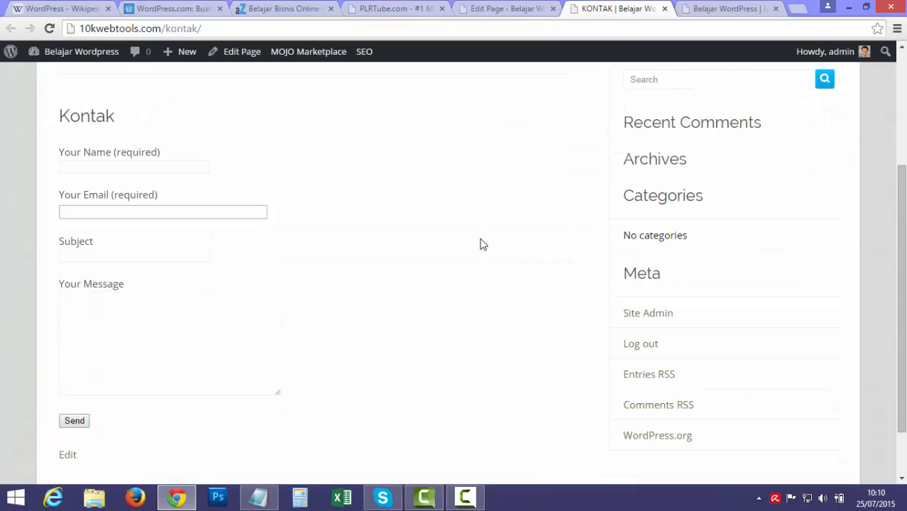
{"action": "scroll", "coordinate": [330, 249], "scroll_direction": "up", "scroll_amount": 1}
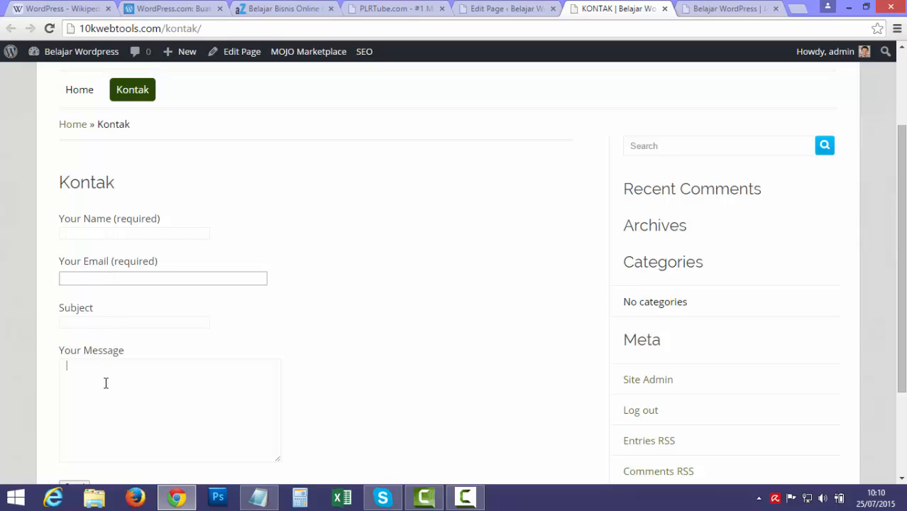
{"action": "scroll", "coordinate": [227, 363], "scroll_direction": "down", "scroll_amount": 2}
{"action": "scroll", "coordinate": [227, 363], "scroll_direction": "up", "scroll_amount": 4}
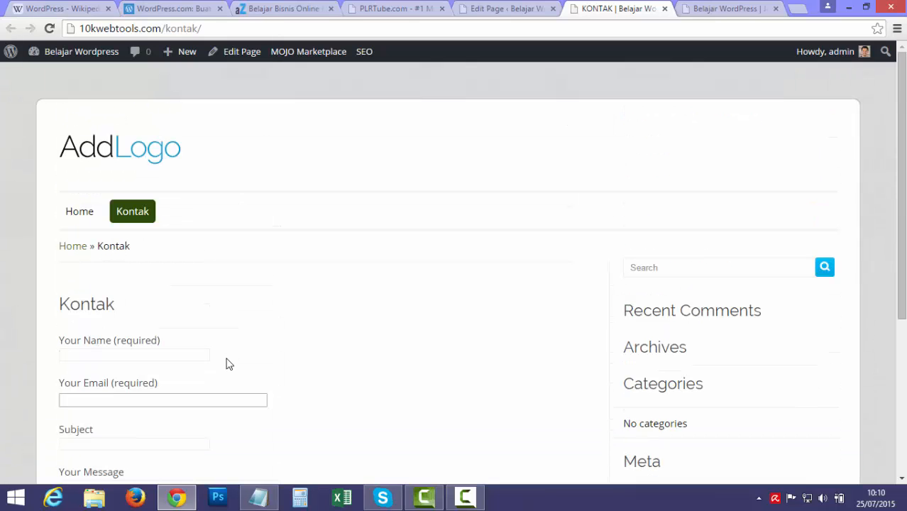
{"action": "left_click", "coordinate": [506, 8]}
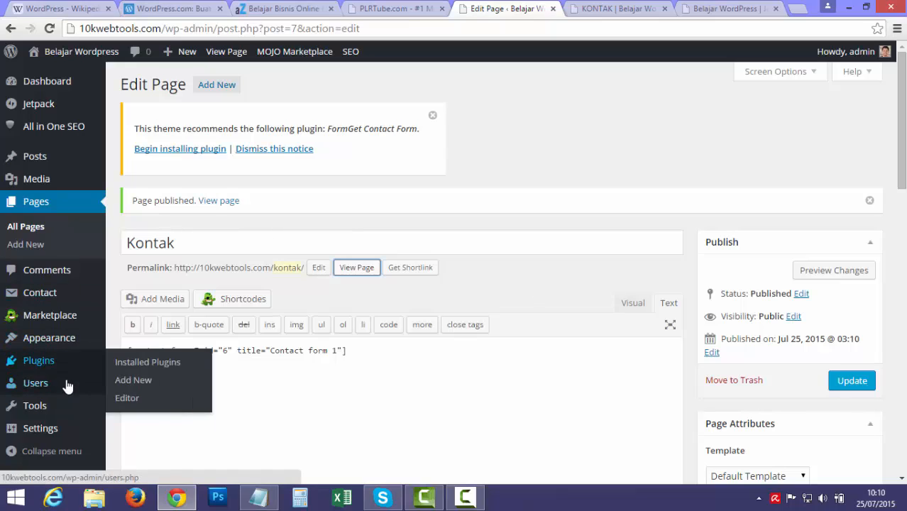
From Installed Plugins, open Contact Form 7's settings and select Contact form 1.
{"action": "mouse_move", "coordinate": [63, 431]}
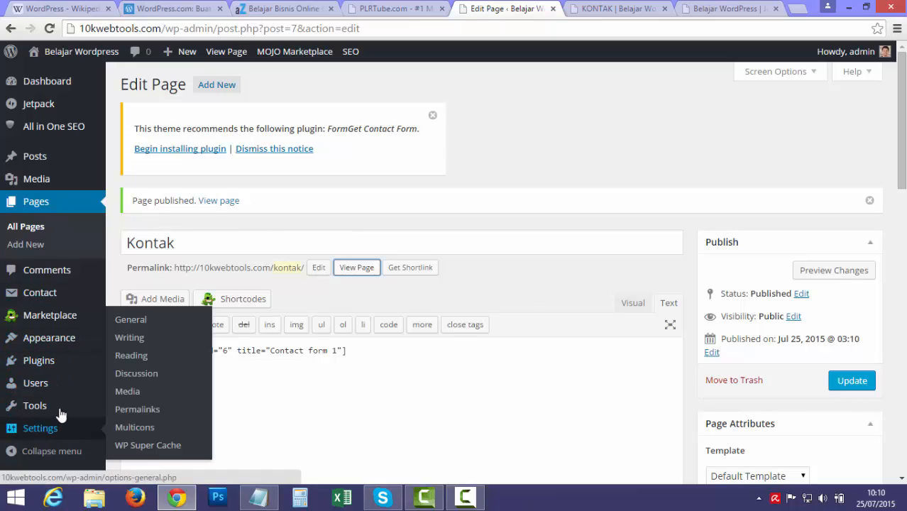
{"action": "mouse_move", "coordinate": [60, 363]}
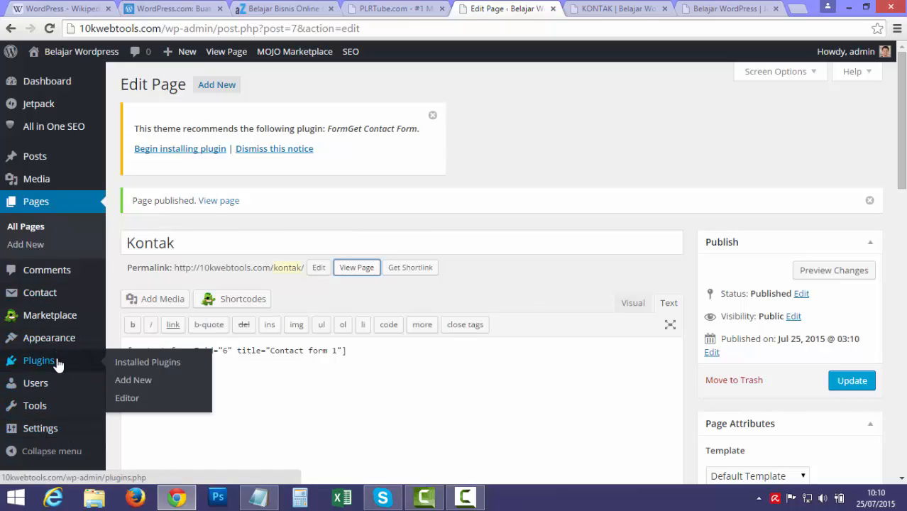
{"action": "left_click", "coordinate": [138, 363]}
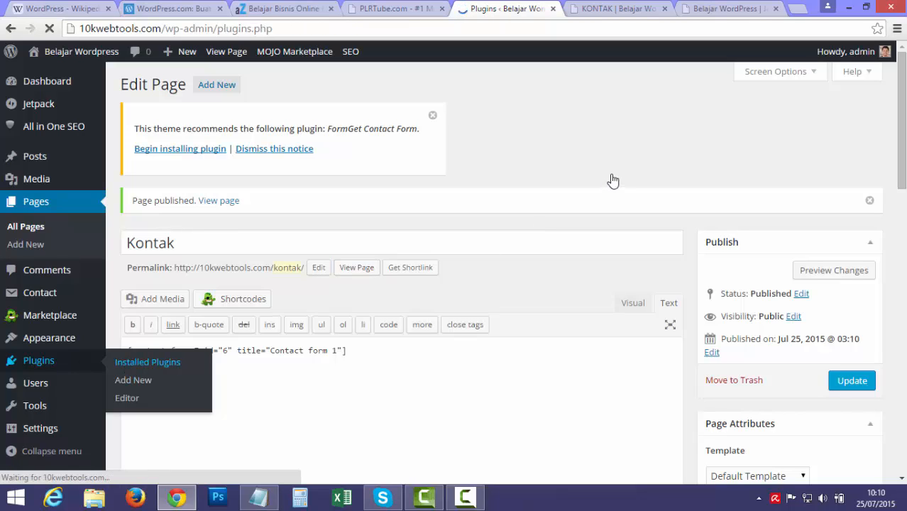
{"action": "scroll", "coordinate": [609, 179], "scroll_direction": "down", "scroll_amount": 2}
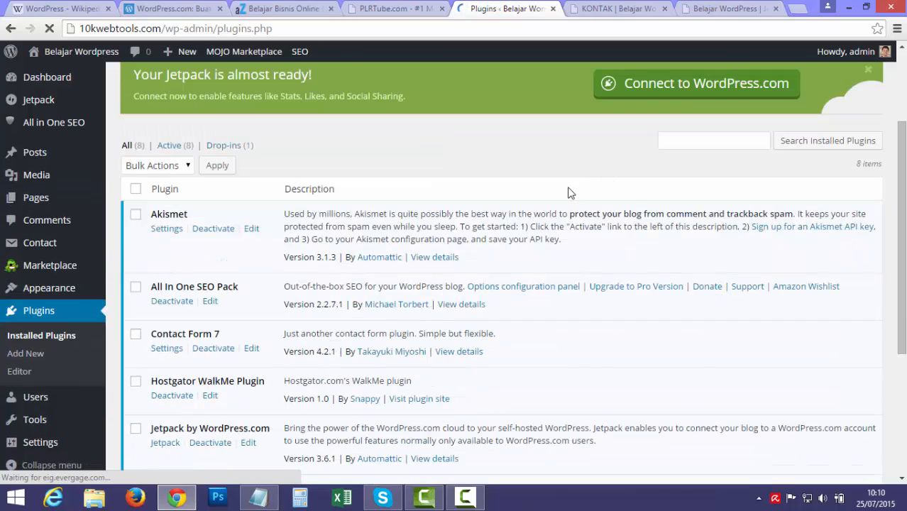
{"action": "left_click", "coordinate": [167, 349]}
{"action": "scroll", "coordinate": [454, 254], "scroll_direction": "down", "scroll_amount": 1}
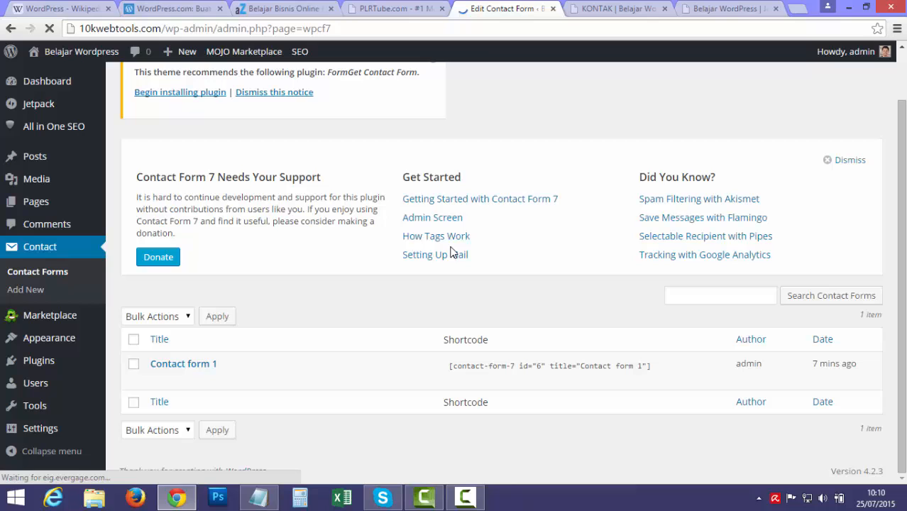
{"action": "left_click", "coordinate": [182, 364]}
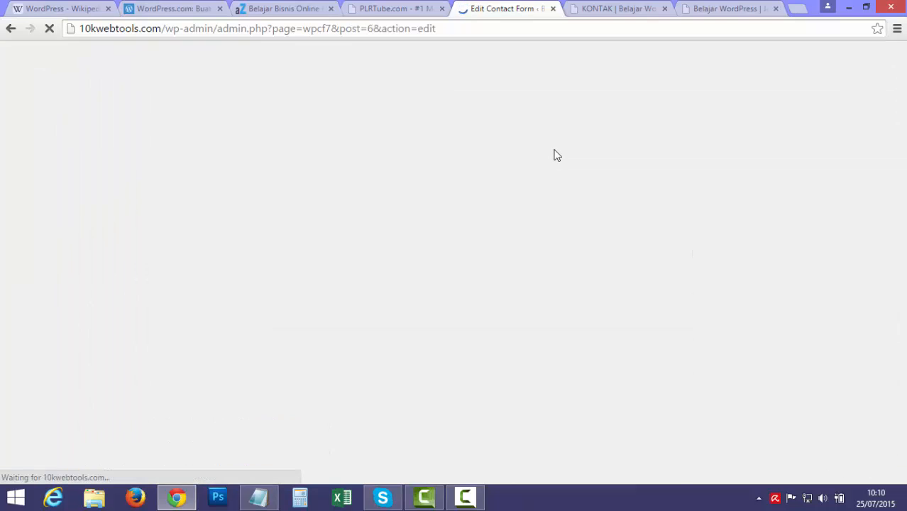
Replace the four field labels with Nama, Email, Judul and Tulis Pesan Anda, then save.
{"action": "scroll", "coordinate": [522, 158], "scroll_direction": "down", "scroll_amount": 4}
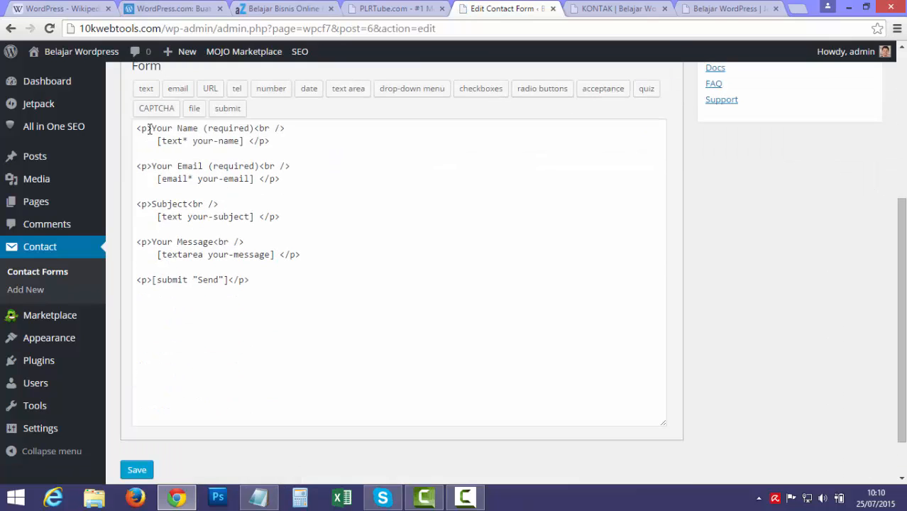
{"action": "left_click_drag", "start_coordinate": [154, 129], "coordinate": [256, 129]}
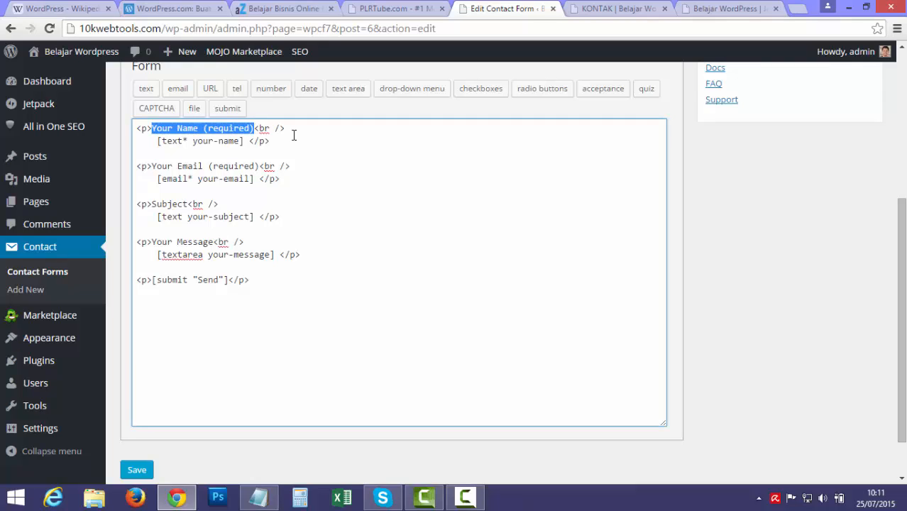
{"action": "type", "text": "Nama"}
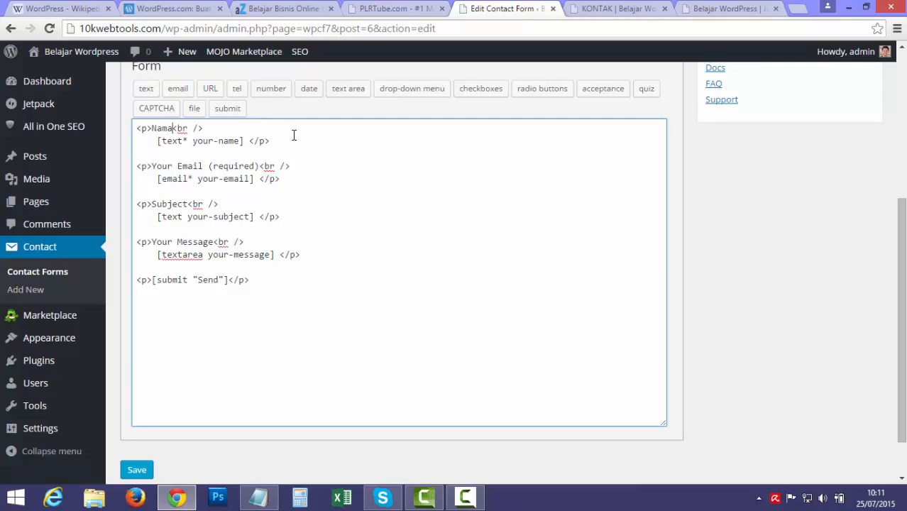
{"action": "left_click_drag", "start_coordinate": [153, 164], "coordinate": [260, 164]}
{"action": "type", "text": "Email"}
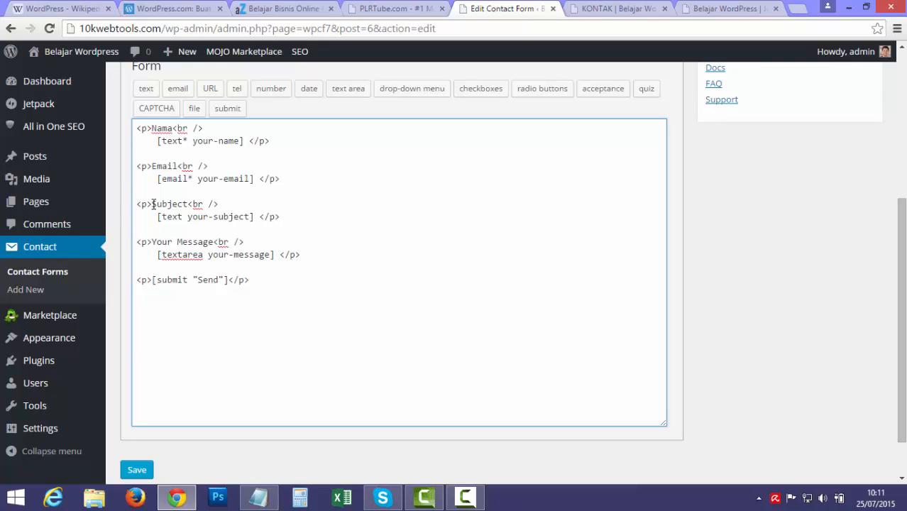
{"action": "left_click_drag", "start_coordinate": [152, 204], "coordinate": [191, 205]}
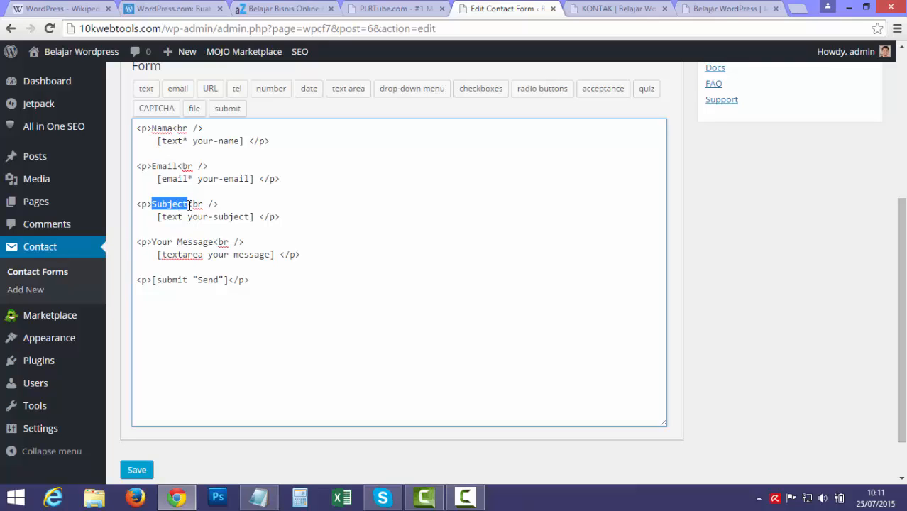
{"action": "type", "text": "Judul"}
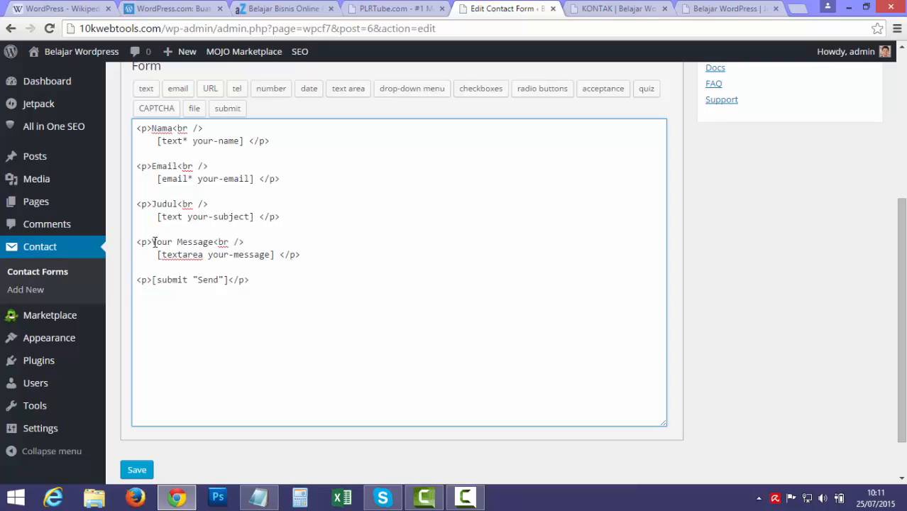
{"action": "left_click_drag", "start_coordinate": [153, 242], "coordinate": [210, 243]}
{"action": "type", "text": "Tulis"}
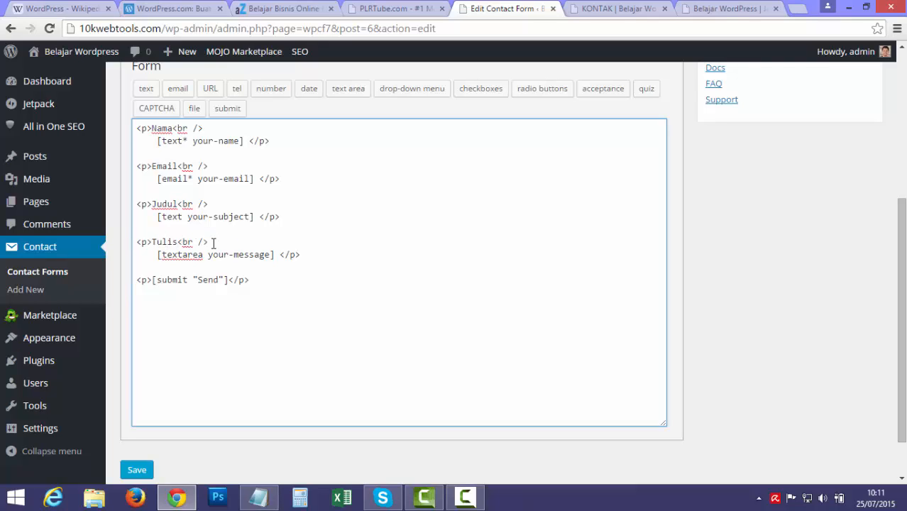
{"action": "type", "text": " Pesan Anda"}
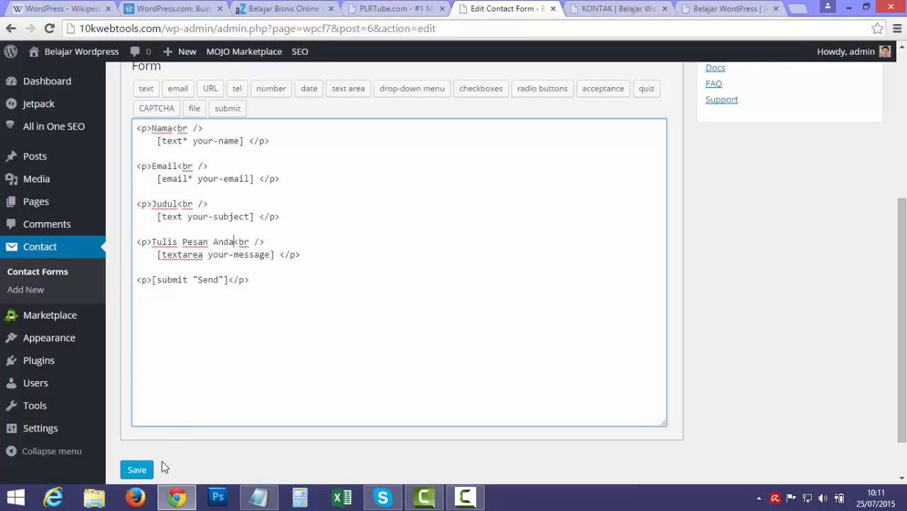
{"action": "left_click", "coordinate": [139, 471]}
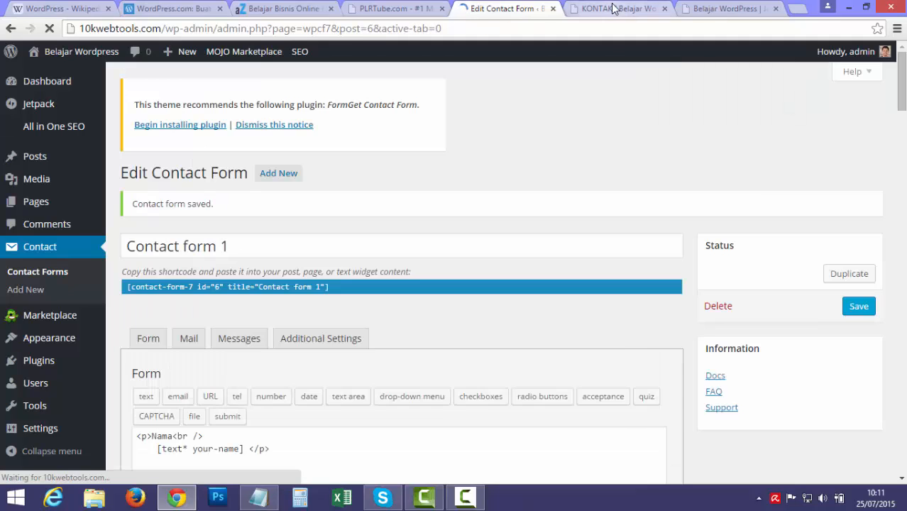
Reload the live Kontak page to check the Nama, Email, Judul and Tulis Pesan Anda labels.
{"action": "left_click", "coordinate": [614, 8]}
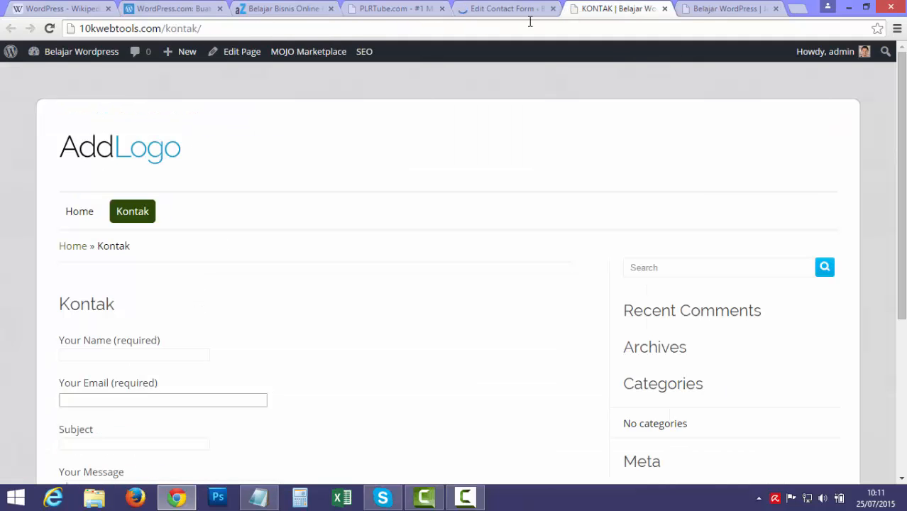
{"action": "left_click", "coordinate": [526, 27]}
{"action": "key", "text": "Return"}
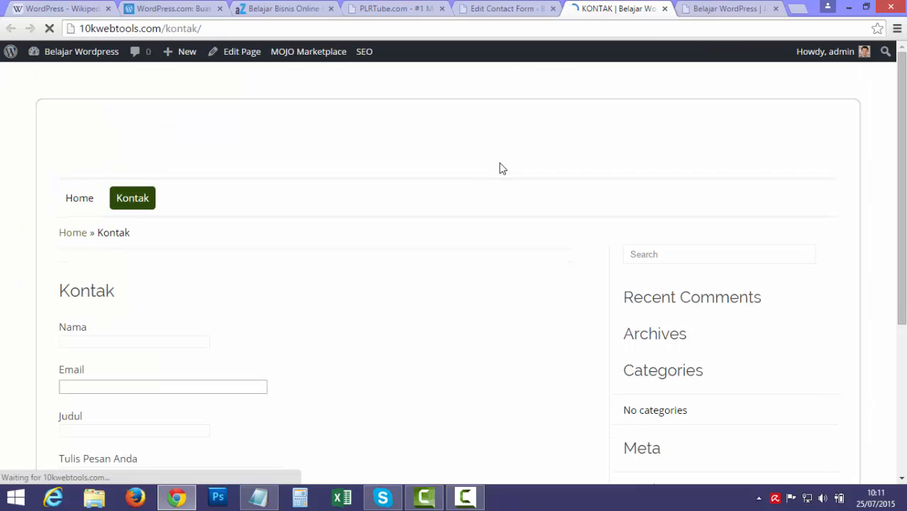
{"action": "scroll", "coordinate": [174, 245], "scroll_direction": "down", "scroll_amount": 2}
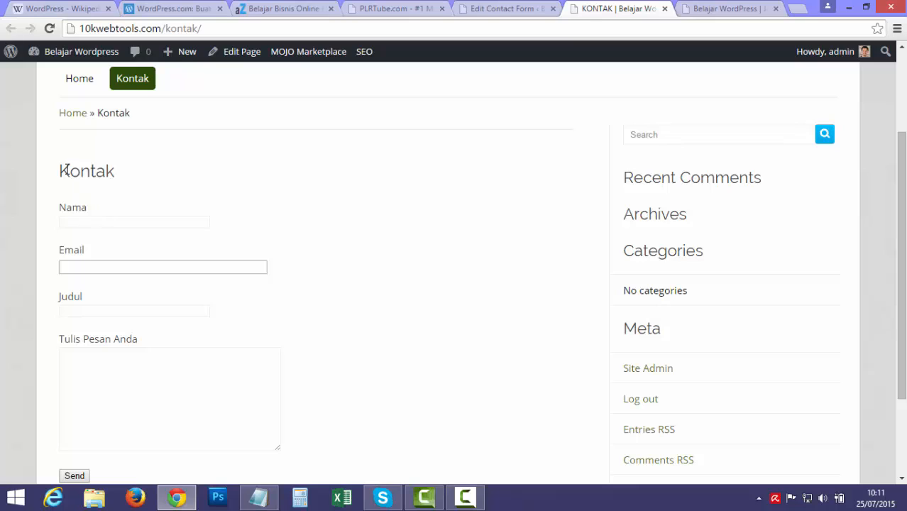
{"action": "left_click_drag", "start_coordinate": [62, 170], "coordinate": [127, 201]}
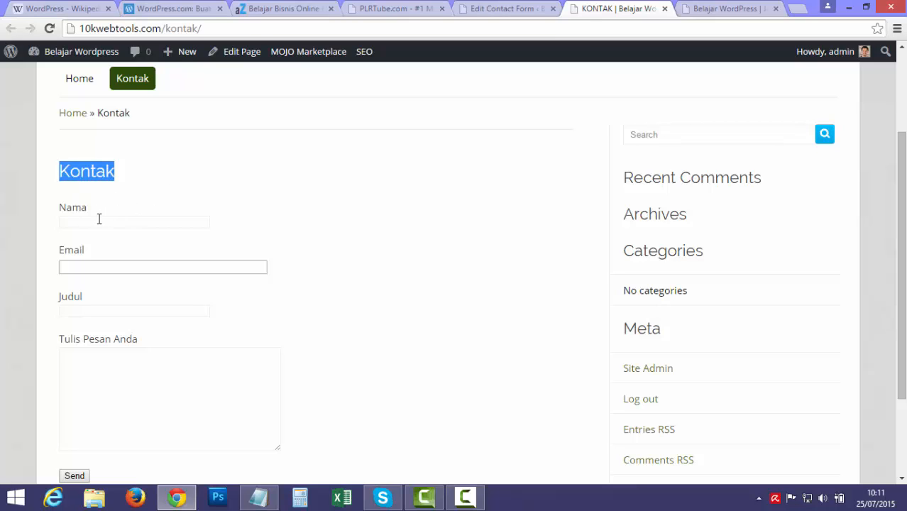
{"action": "left_click_drag", "start_coordinate": [72, 339], "coordinate": [154, 378]}
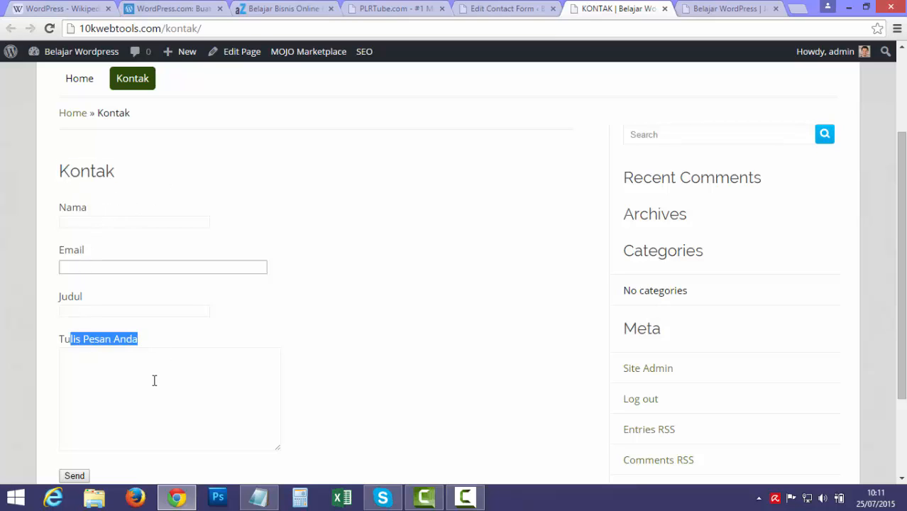
{"action": "left_click", "coordinate": [154, 378]}
{"action": "scroll", "coordinate": [431, 409], "scroll_direction": "down", "scroll_amount": 2}
Highlight the Multicons topic on Notepad outline line 9, then return to the Kontak page.
{"action": "left_click", "coordinate": [259, 501]}
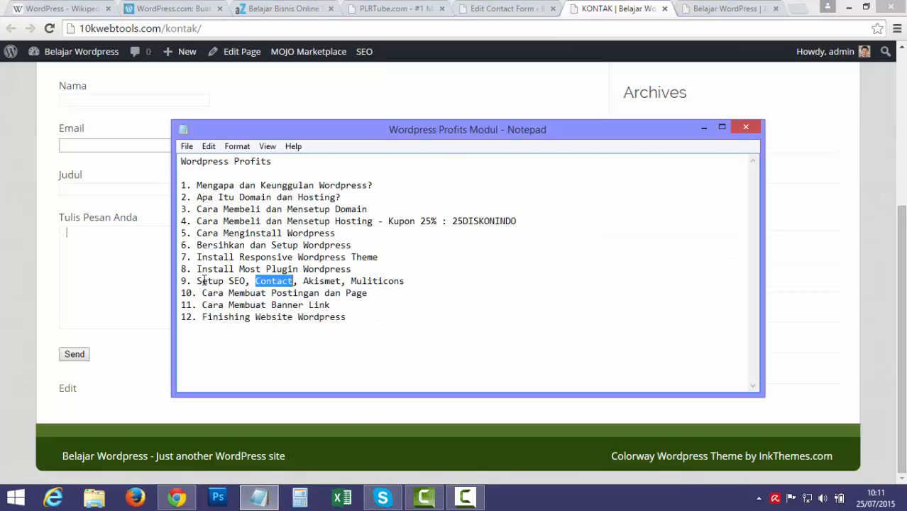
{"action": "left_click_drag", "start_coordinate": [204, 280], "coordinate": [260, 281]}
{"action": "left_click_drag", "start_coordinate": [352, 282], "coordinate": [421, 282]}
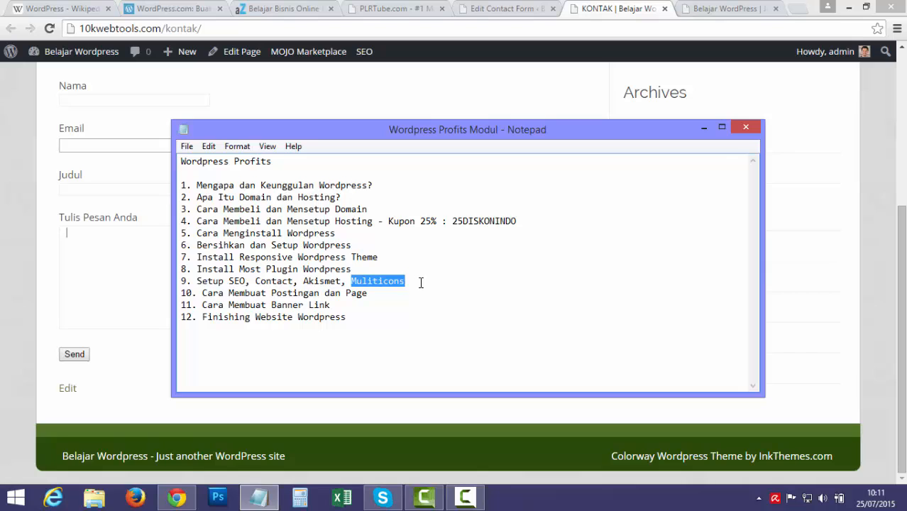
{"action": "left_click", "coordinate": [635, 14]}
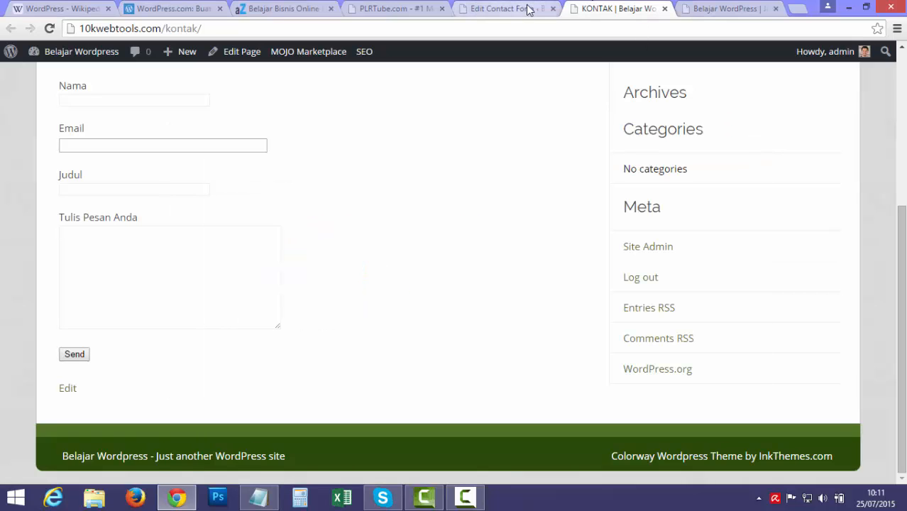
Open the Multicons settings page and locate the empty Favicon URL field.
{"action": "left_click", "coordinate": [506, 9]}
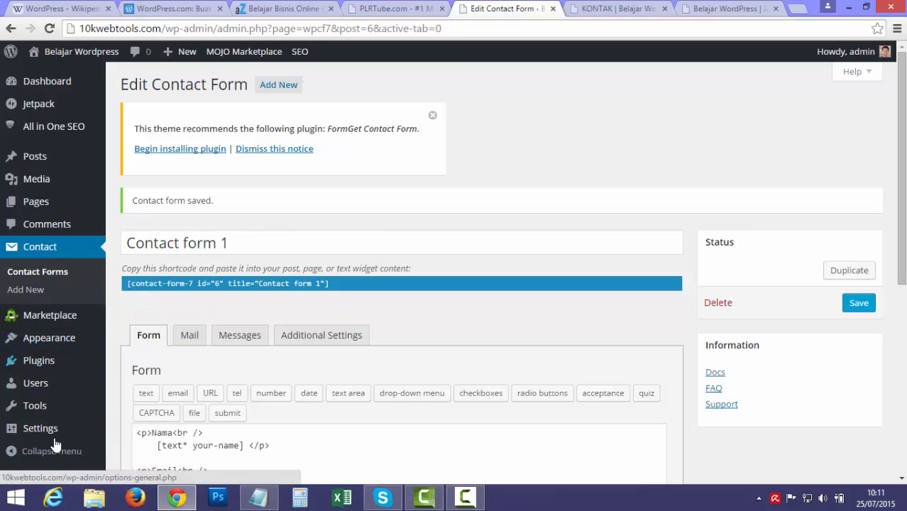
{"action": "mouse_move", "coordinate": [57, 428]}
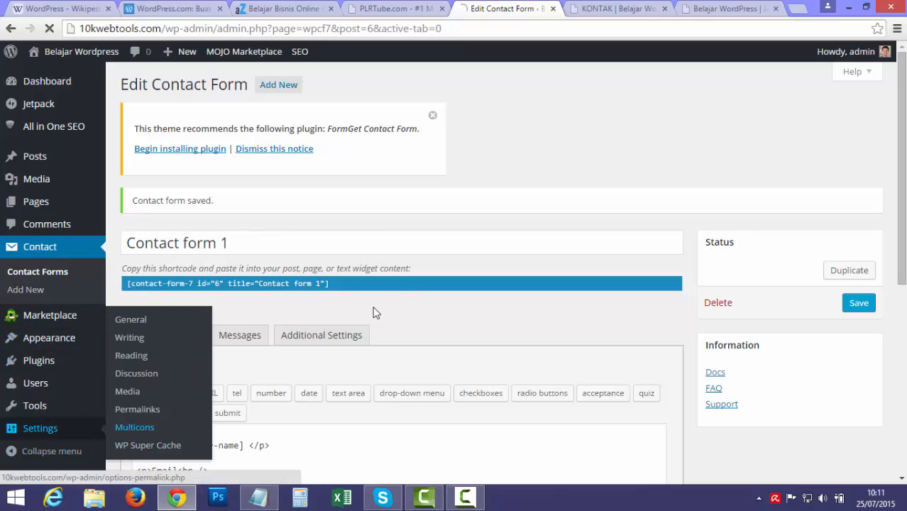
{"action": "left_click", "coordinate": [135, 427]}
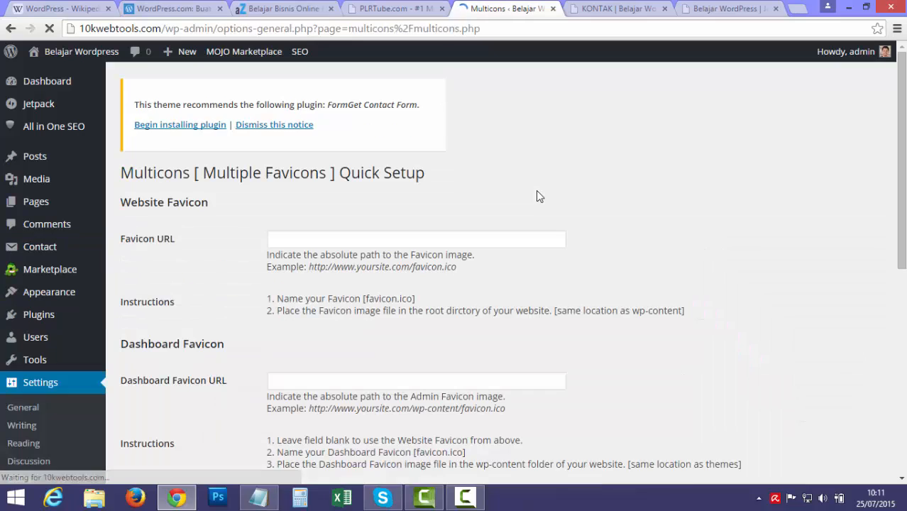
{"action": "scroll", "coordinate": [536, 190], "scroll_direction": "down", "scroll_amount": 1}
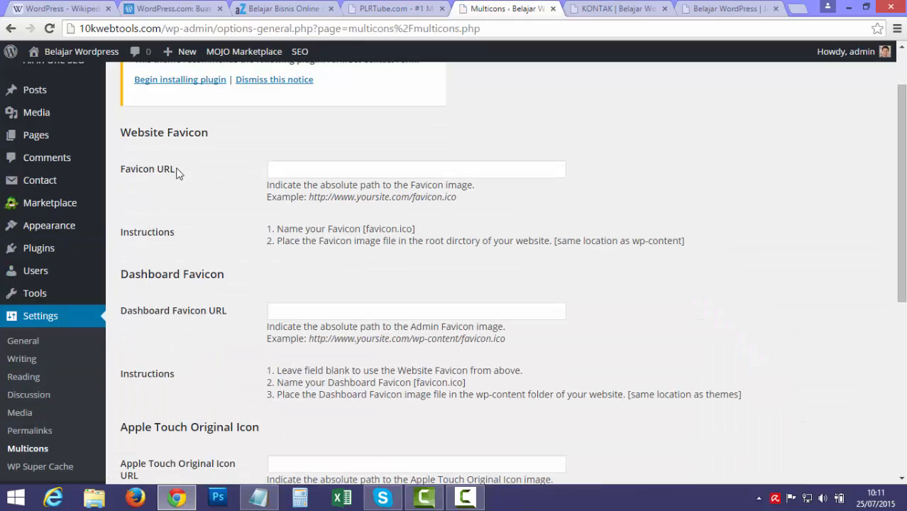
{"action": "left_click", "coordinate": [271, 169]}
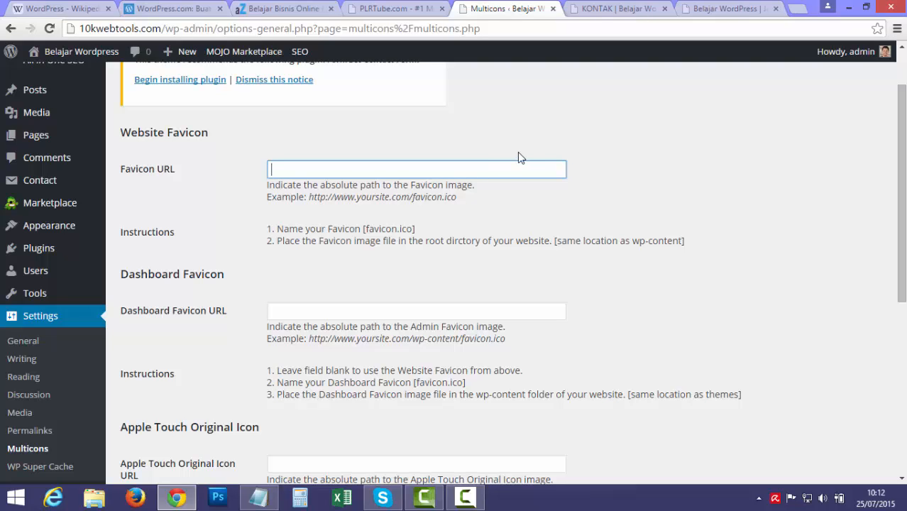
{"action": "scroll", "coordinate": [253, 172], "scroll_direction": "up", "scroll_amount": 1}
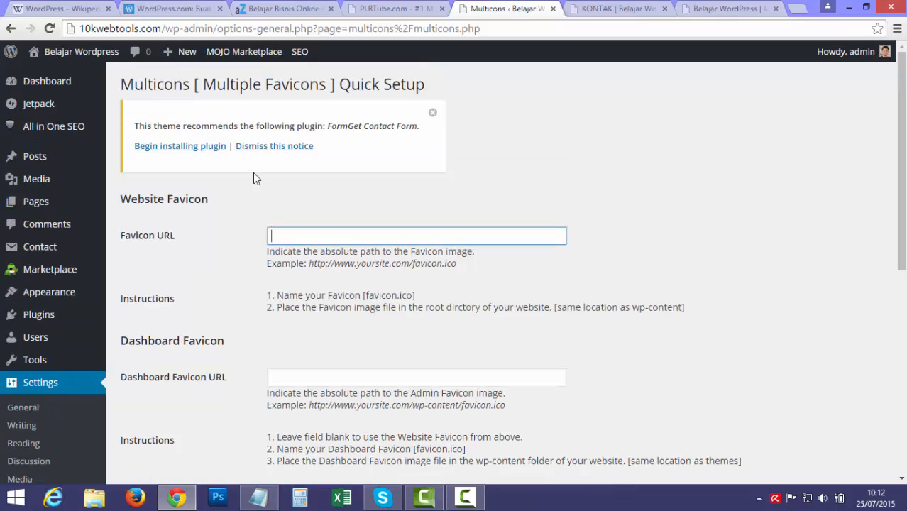
Open Media > Add New in a new tab and switch to it.
{"action": "mouse_move", "coordinate": [84, 186]}
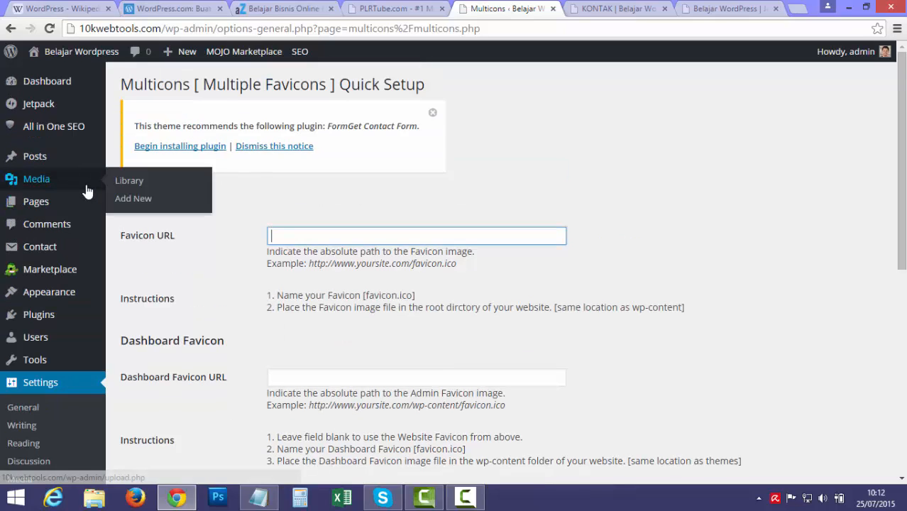
{"action": "middle_click", "coordinate": [136, 199]}
{"action": "left_click", "coordinate": [626, 9]}
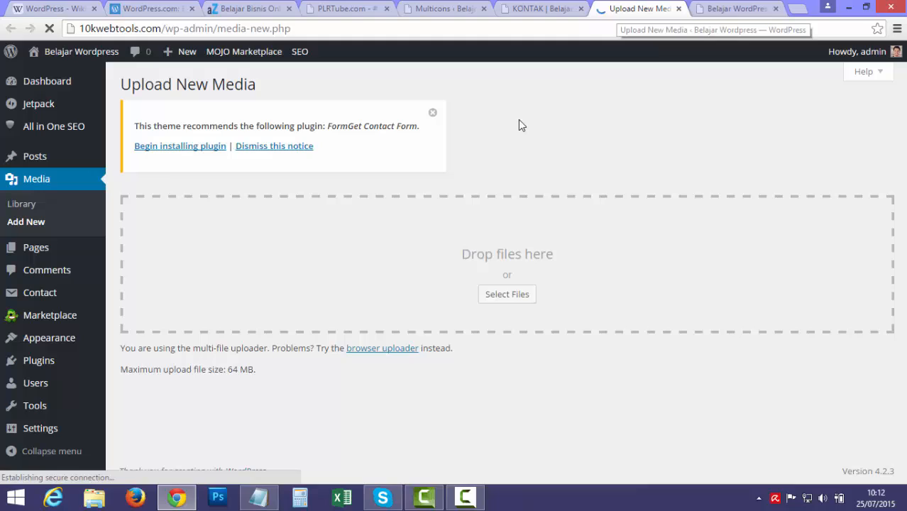
Upload plrlogo.png from the computer to the media library.
{"action": "left_click", "coordinate": [486, 293]}
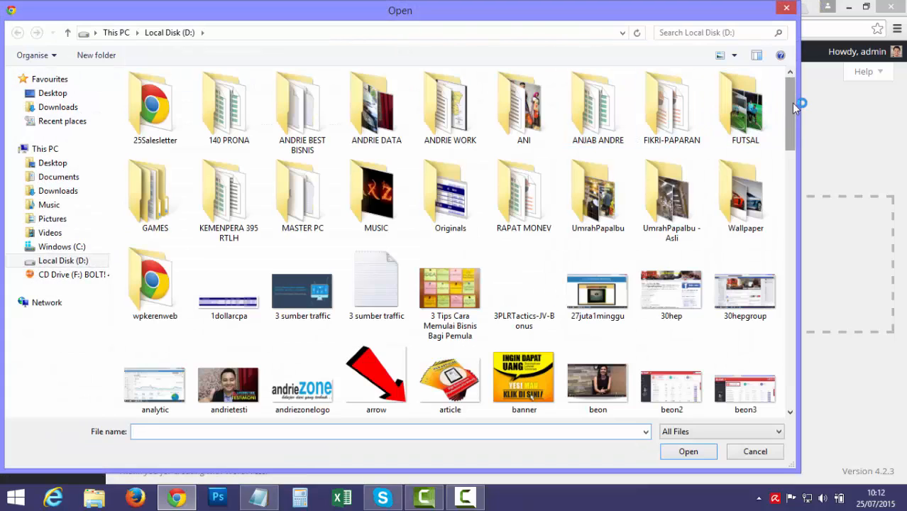
{"action": "left_click_drag", "start_coordinate": [792, 102], "coordinate": [792, 307]}
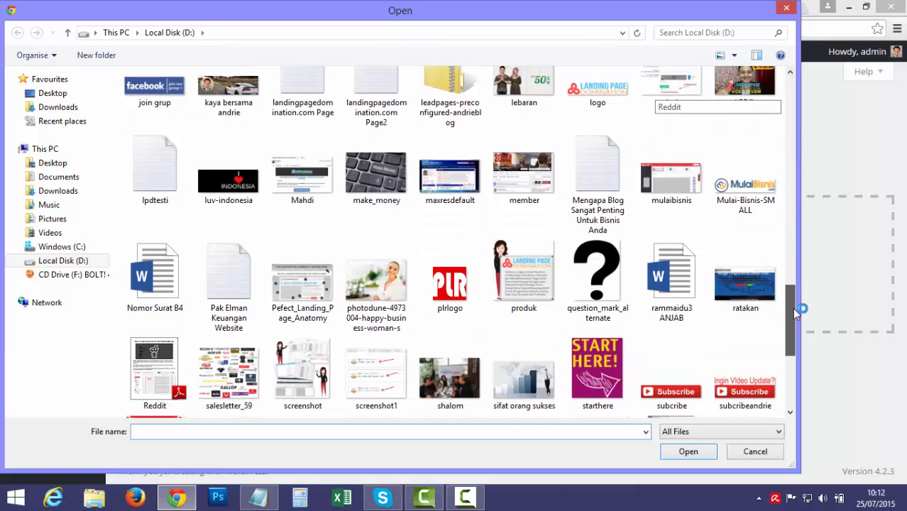
{"action": "left_click", "coordinate": [448, 283]}
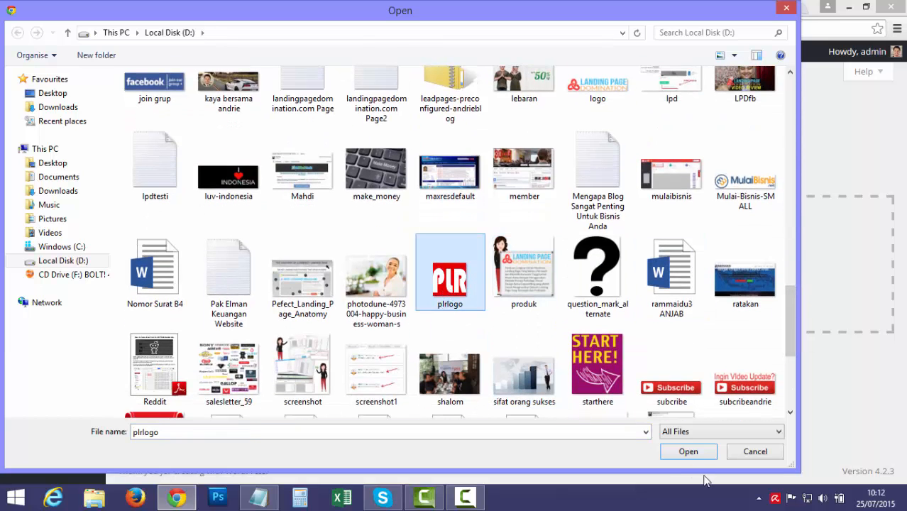
{"action": "left_click", "coordinate": [688, 452]}
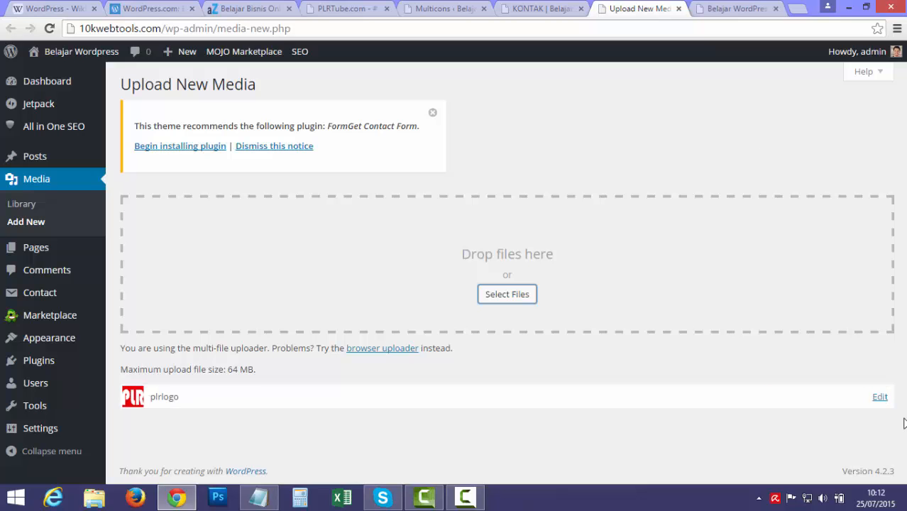
Copy the plrlogo file URL from its Edit Media page.
{"action": "left_click", "coordinate": [880, 397]}
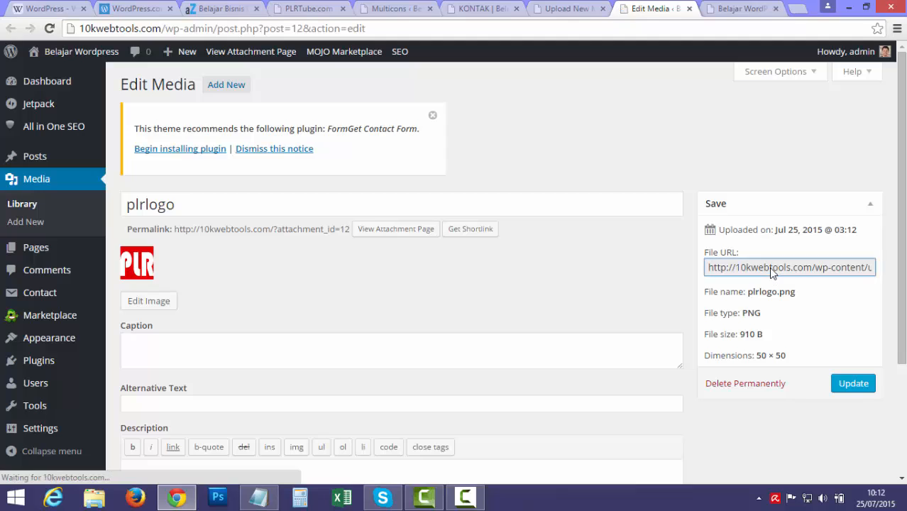
{"action": "right_click", "coordinate": [768, 268]}
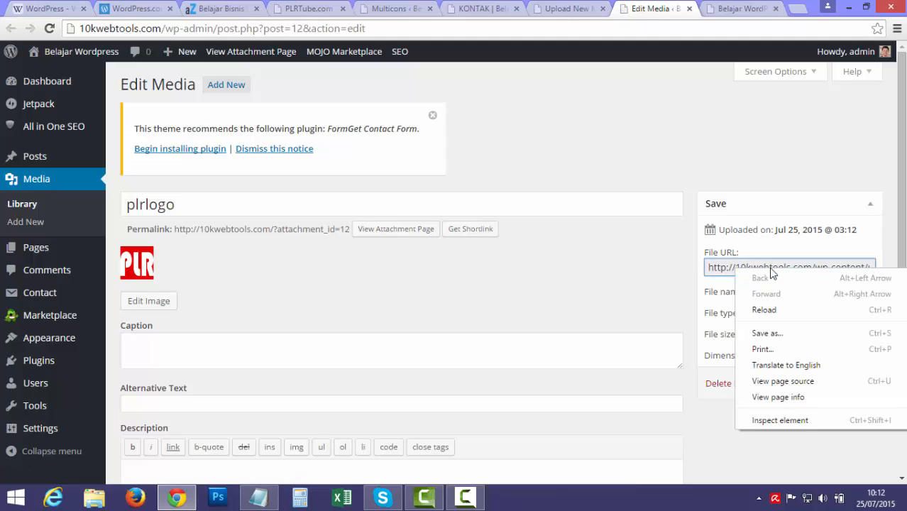
{"action": "left_click", "coordinate": [724, 275]}
{"action": "triple_click", "coordinate": [723, 275]}
{"action": "right_click", "coordinate": [724, 275]}
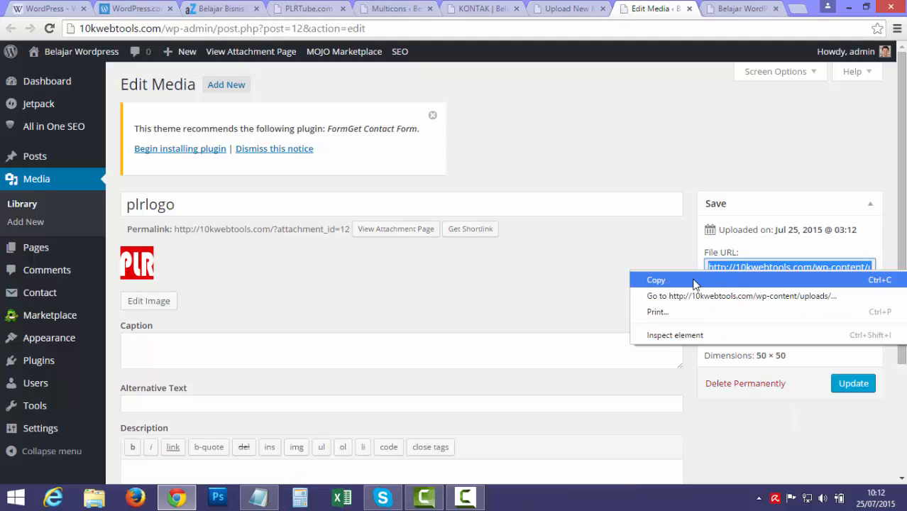
{"action": "left_click", "coordinate": [694, 280]}
Paste the plrlogo URL into the Multicons Favicon URL and save the changes.
{"action": "left_click", "coordinate": [555, 8]}
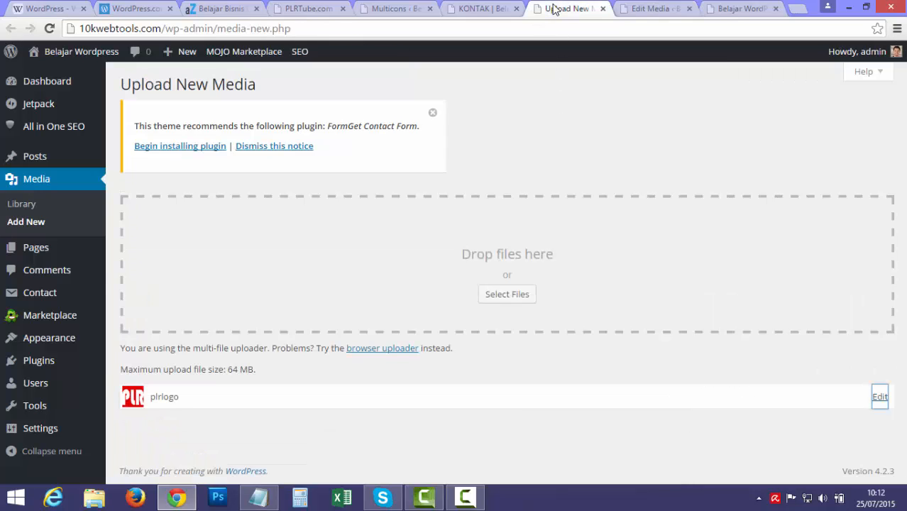
{"action": "mouse_move", "coordinate": [50, 431]}
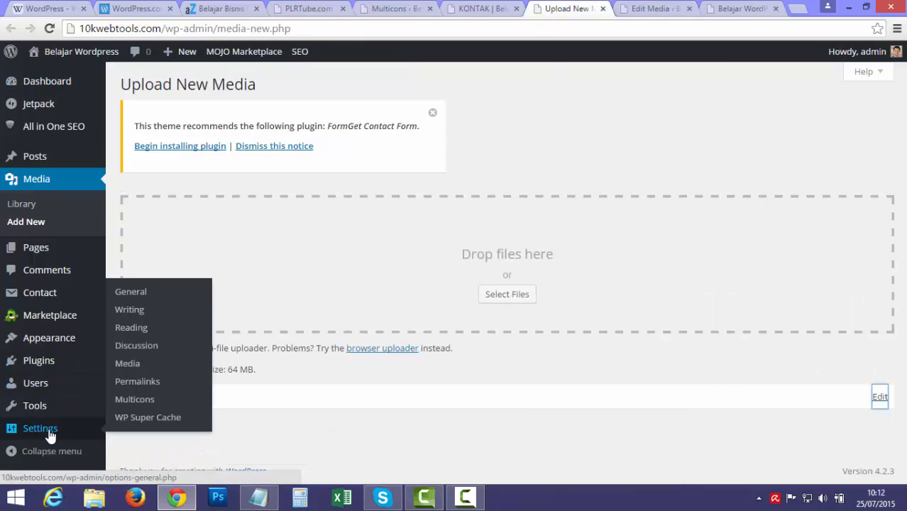
{"action": "left_click", "coordinate": [119, 399]}
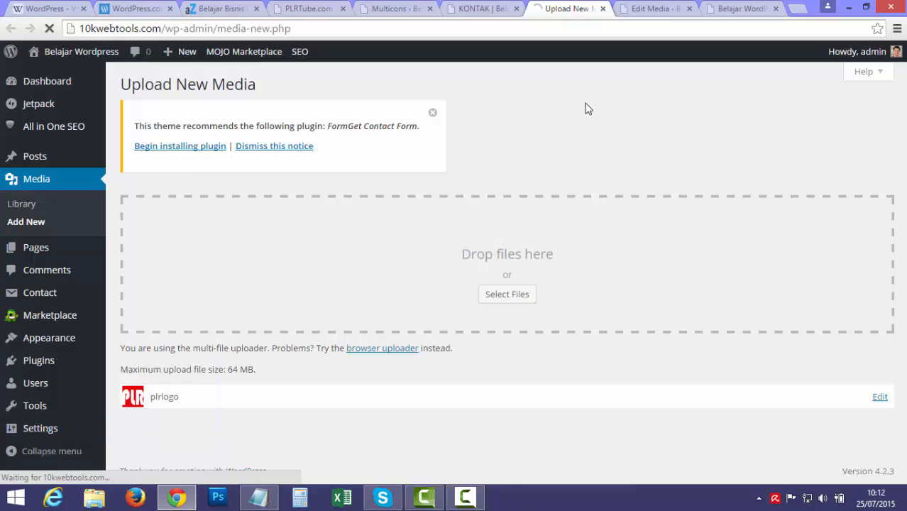
{"action": "left_click", "coordinate": [417, 238]}
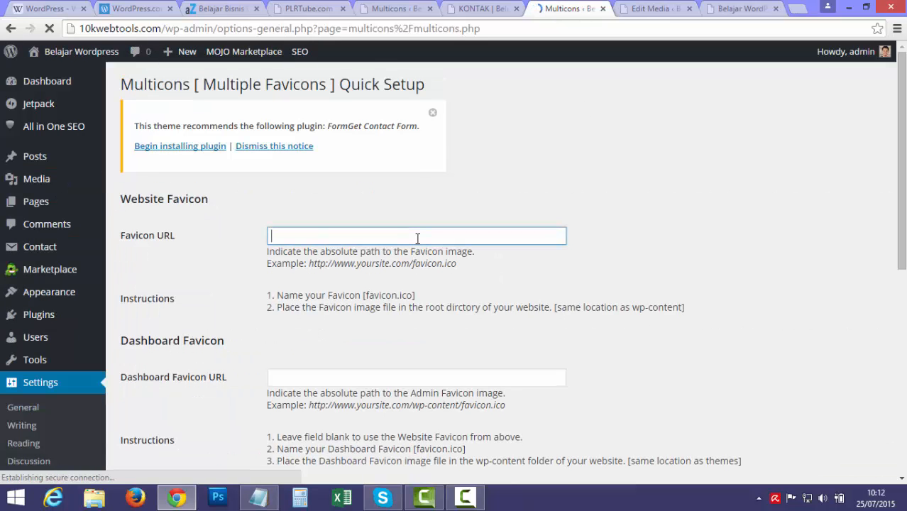
{"action": "key", "text": "ctrl+v"}
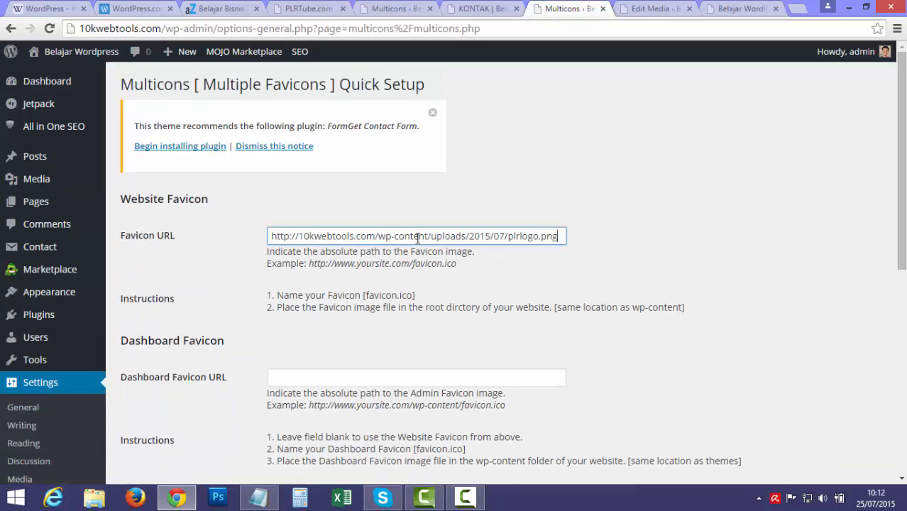
{"action": "left_click", "coordinate": [544, 149]}
{"action": "scroll", "coordinate": [741, 213], "scroll_direction": "down", "scroll_amount": 10}
{"action": "left_click", "coordinate": [158, 416]}
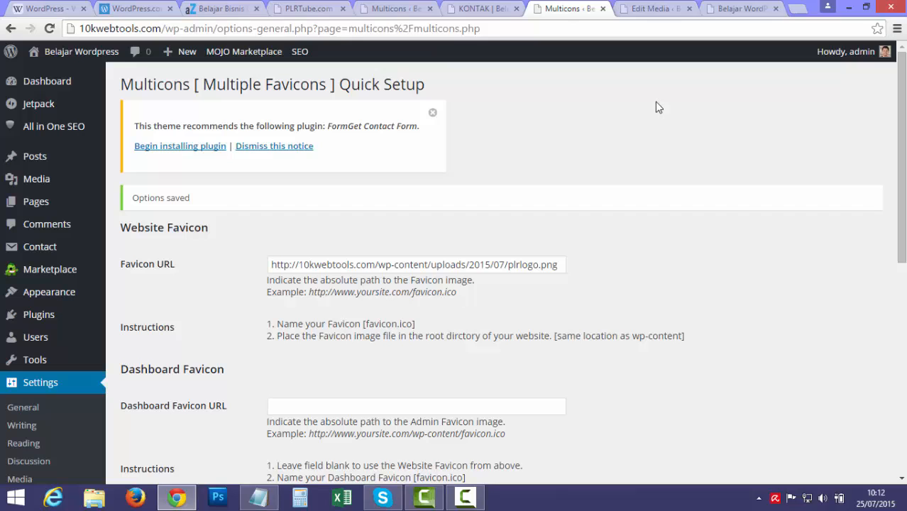
Visit the site in a new tab to check the favicon, then highlight outline line 10.
{"action": "mouse_move", "coordinate": [71, 52]}
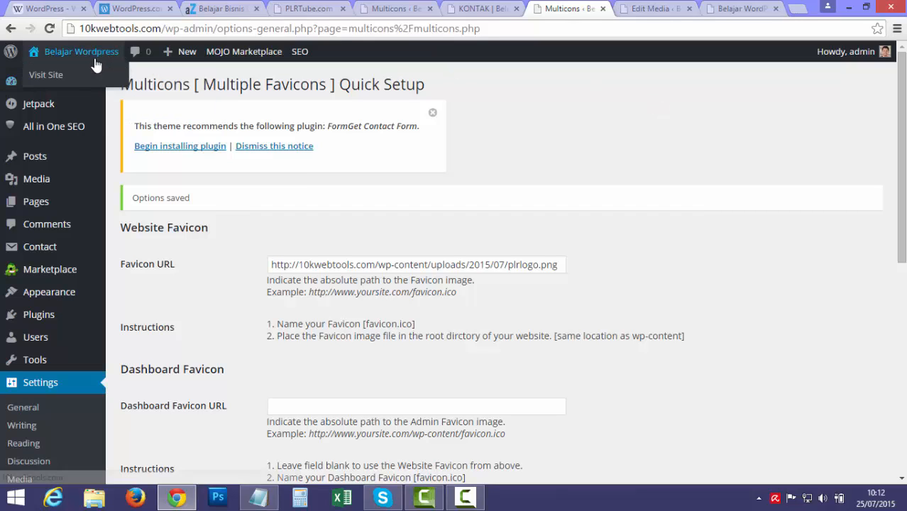
{"action": "middle_click", "coordinate": [61, 82]}
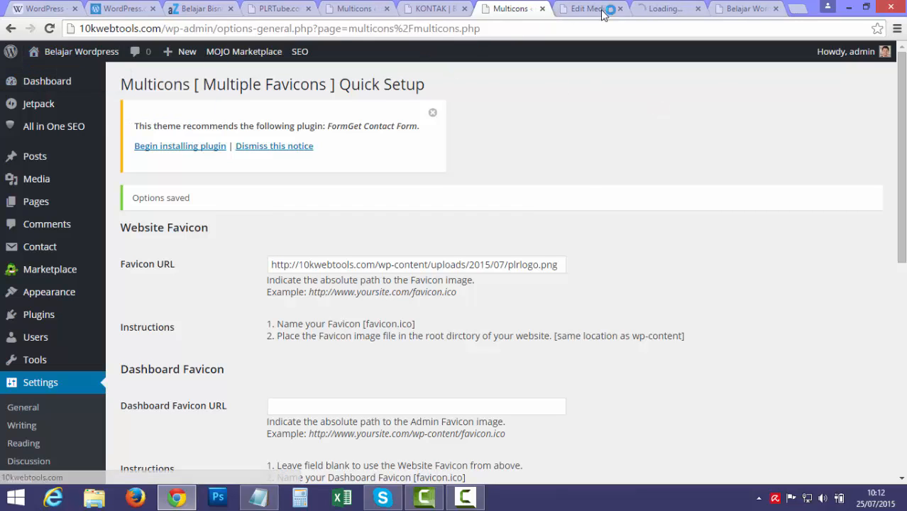
{"action": "left_click", "coordinate": [668, 11]}
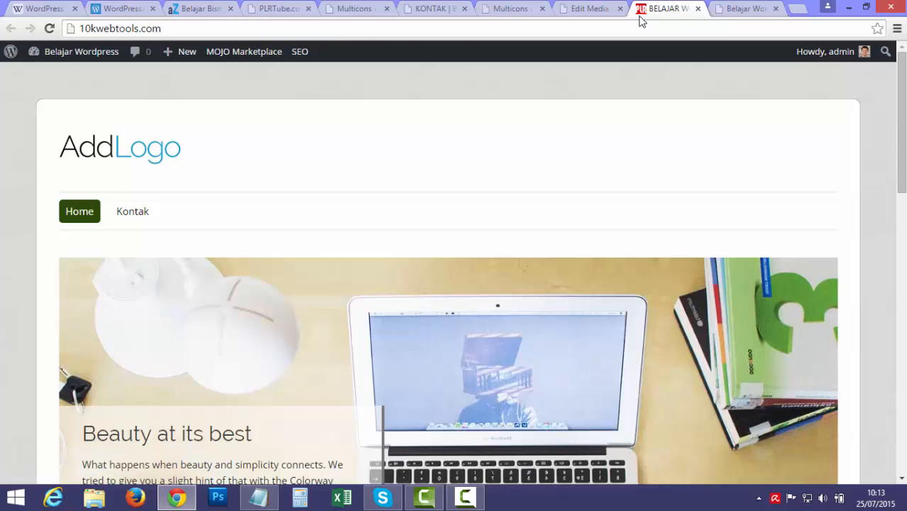
{"action": "left_click", "coordinate": [258, 497]}
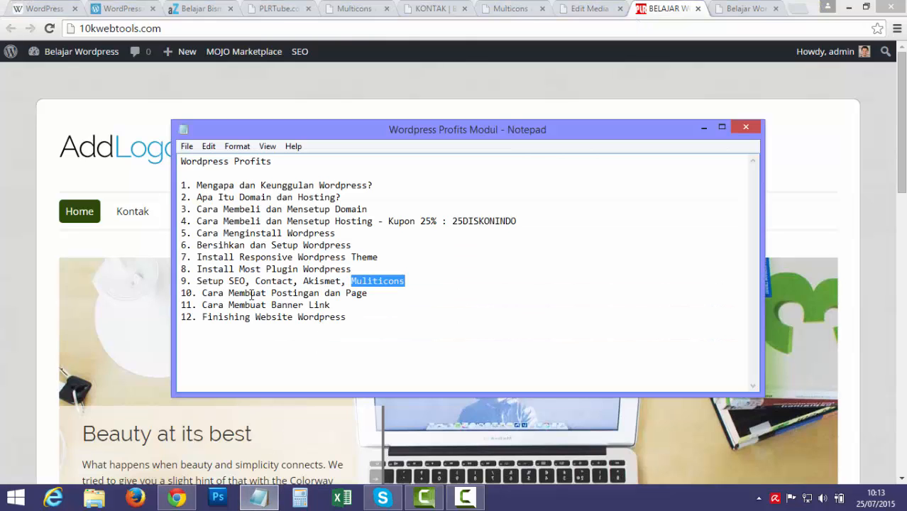
{"action": "left_click_drag", "start_coordinate": [202, 294], "coordinate": [372, 291]}
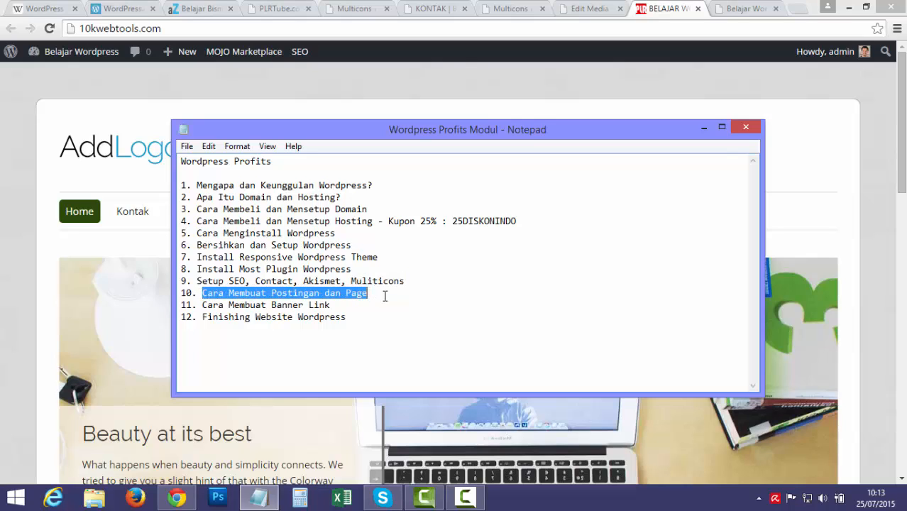